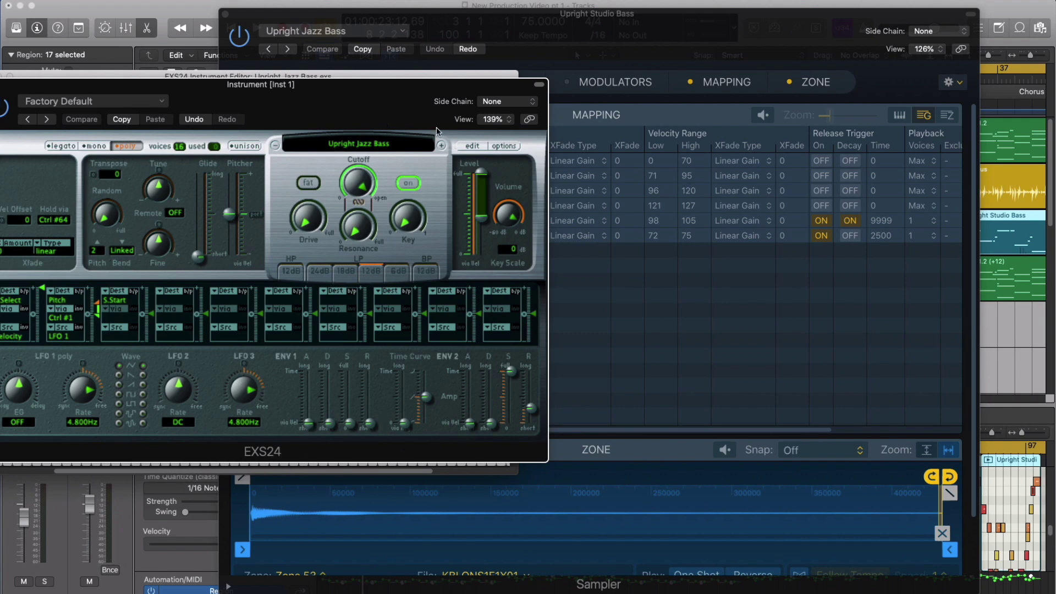
Examine the Sampler's group mapping table and the list of group columns that can be shown.
drag(437, 131, 537, 112)
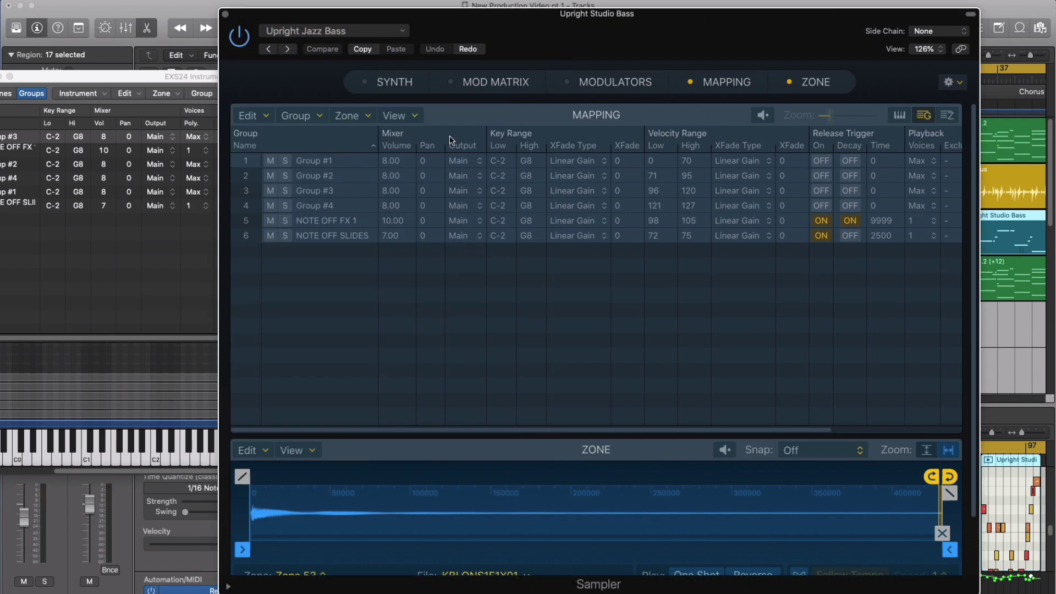
scroll(791, 197, right, 5)
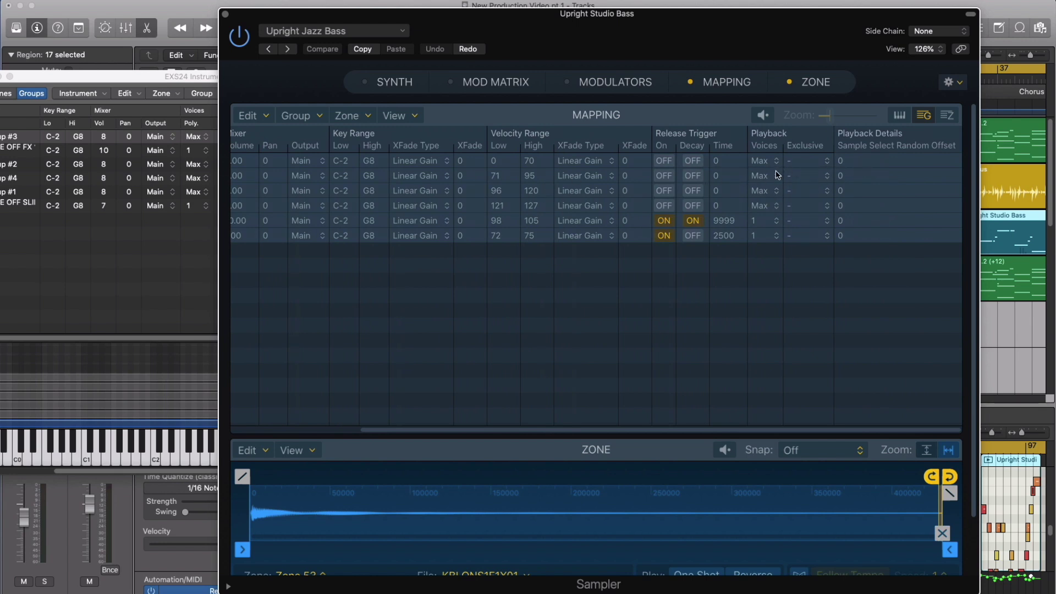
scroll(713, 178, left, 5)
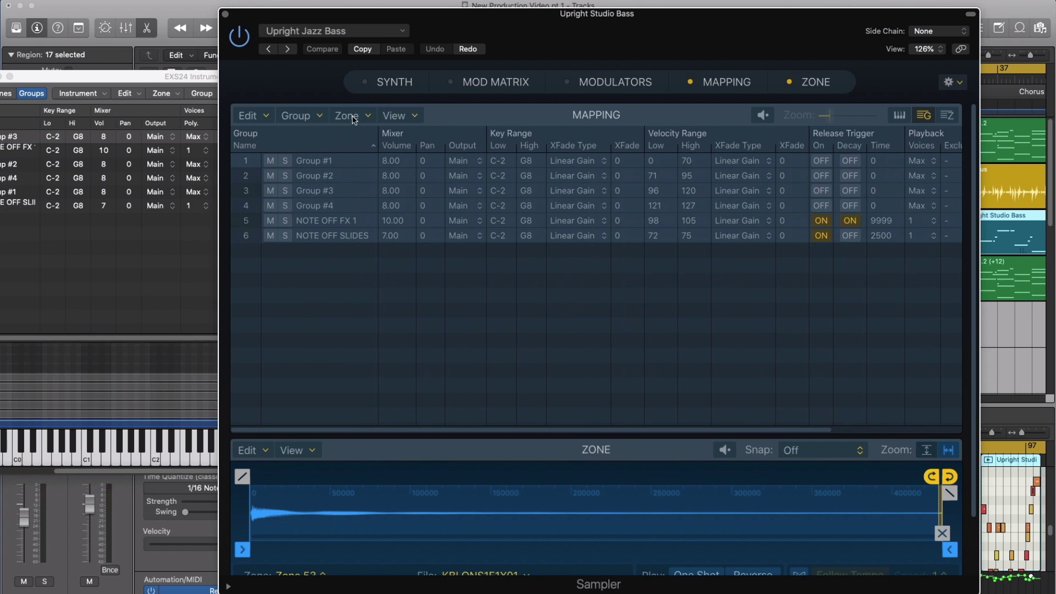
click(395, 115)
mouse_move(456, 188)
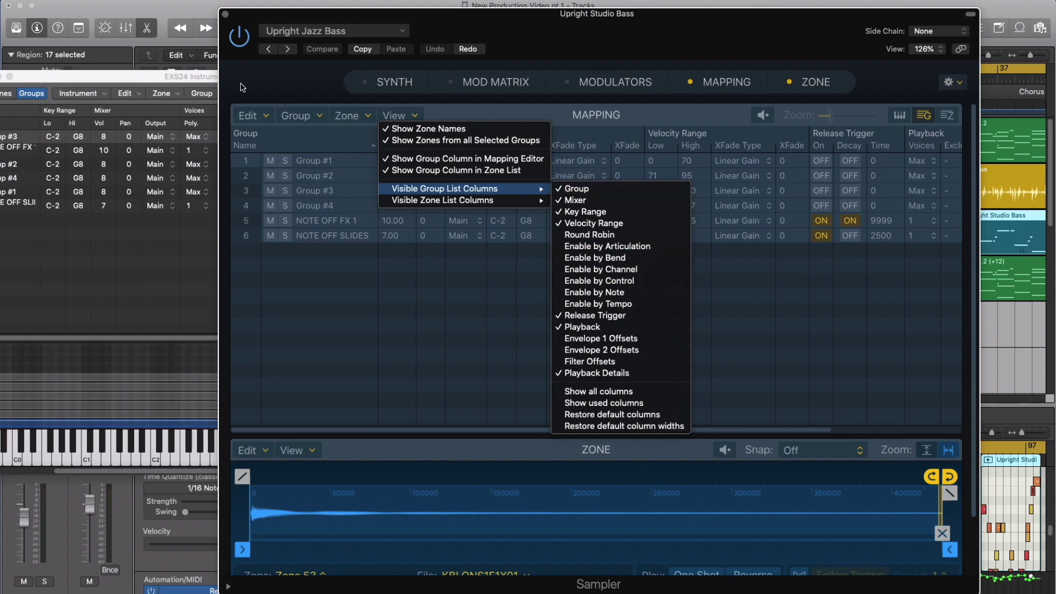
In the EXS24 Instrument Editor, view the Select Group By types available for the first listed group.
click(213, 78)
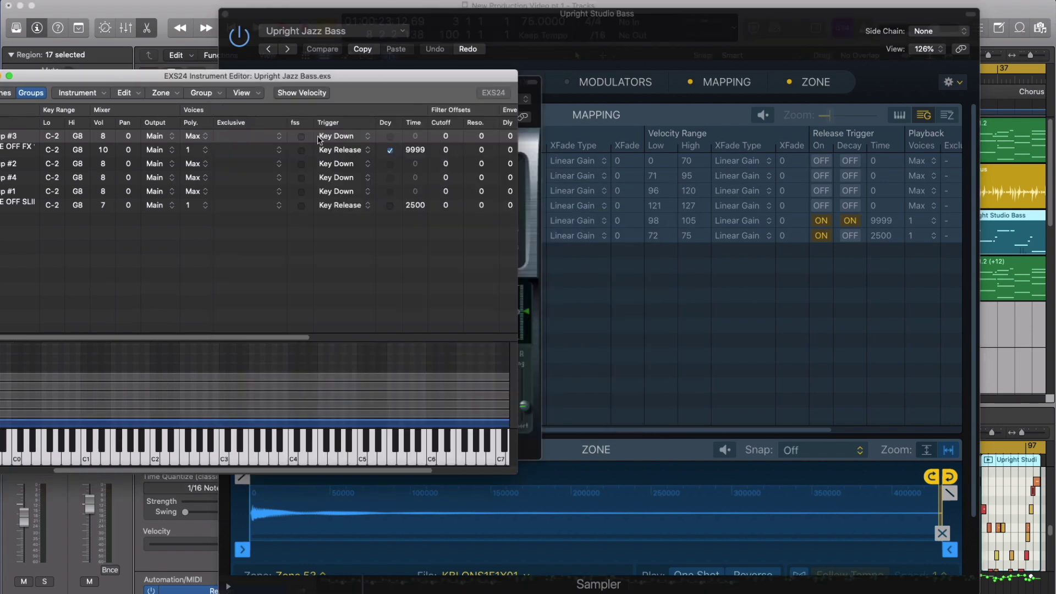
scroll(435, 156, right, 10)
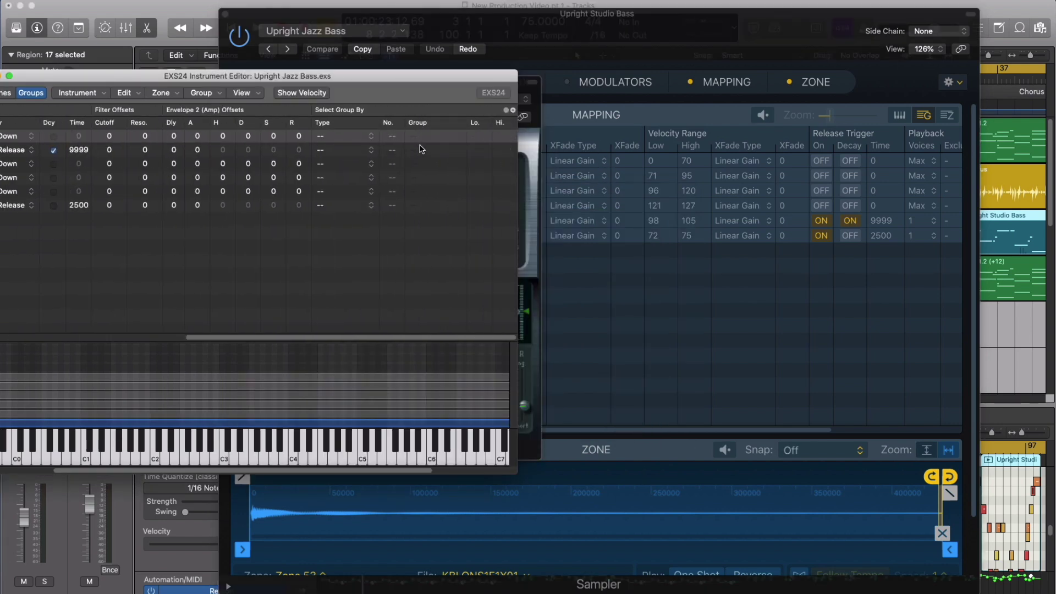
click(373, 137)
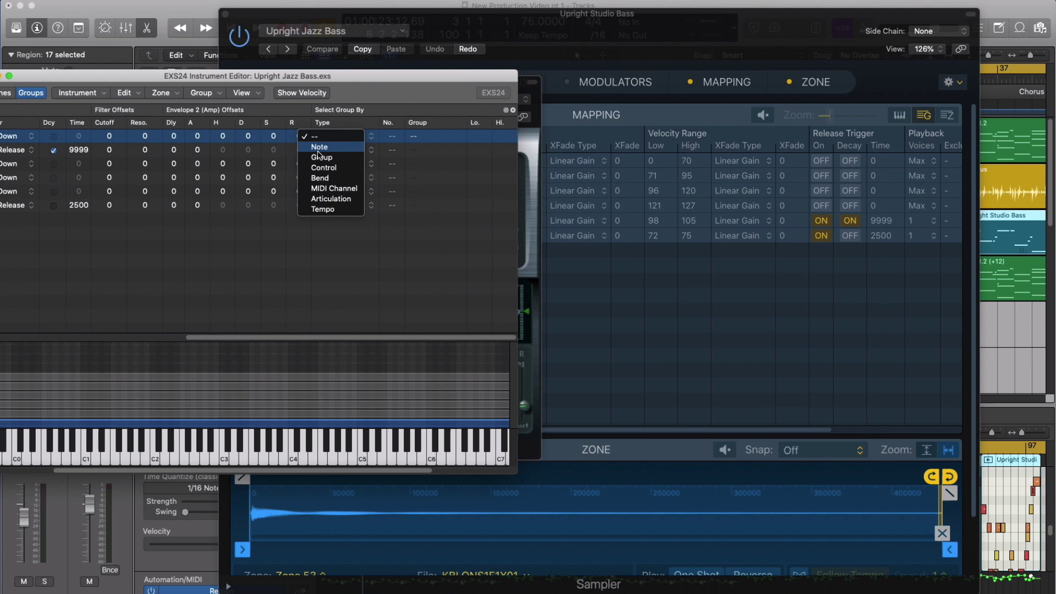
click(470, 52)
Return to the Sampler and show the Round Robin column in the group list.
click(593, 28)
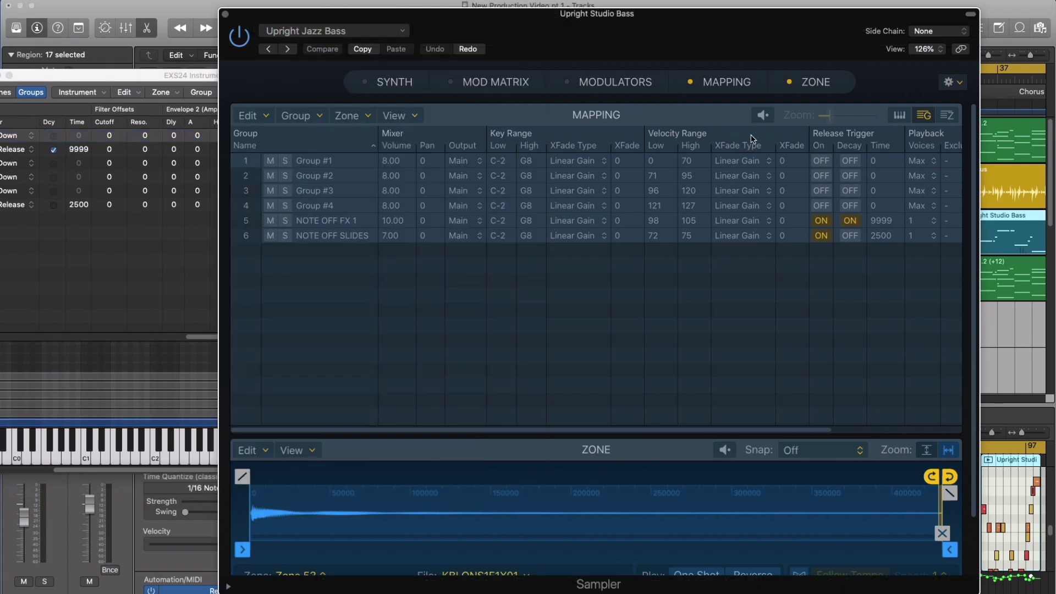
scroll(828, 168, right, 5)
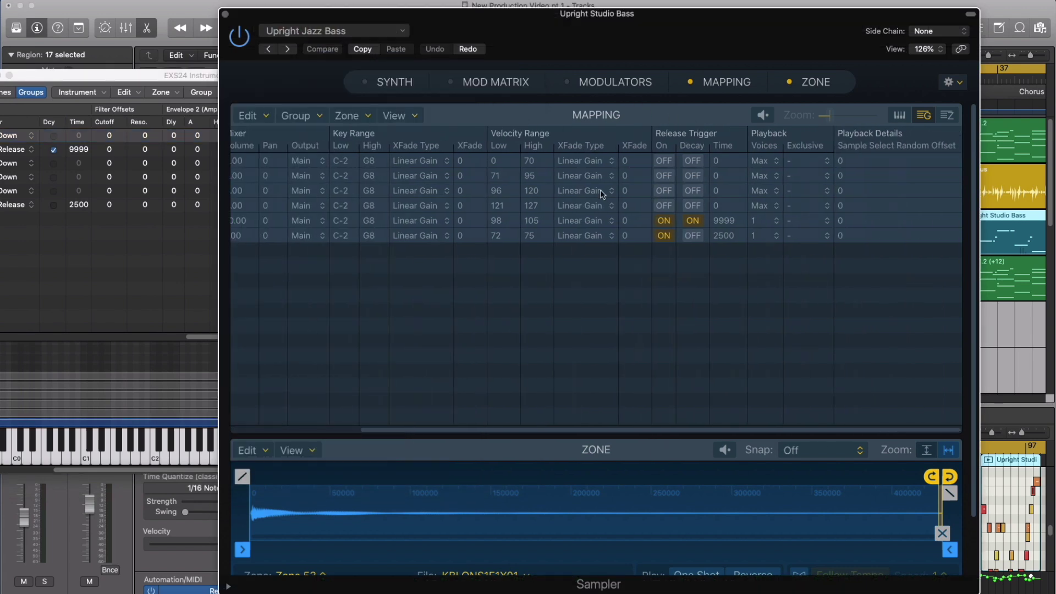
click(398, 117)
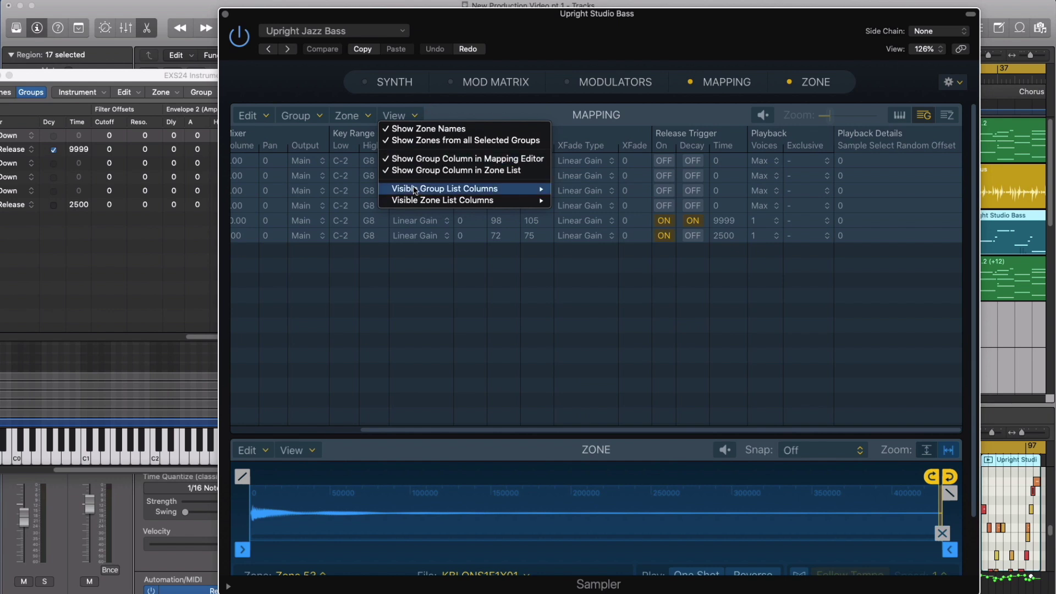
mouse_move(502, 190)
click(605, 235)
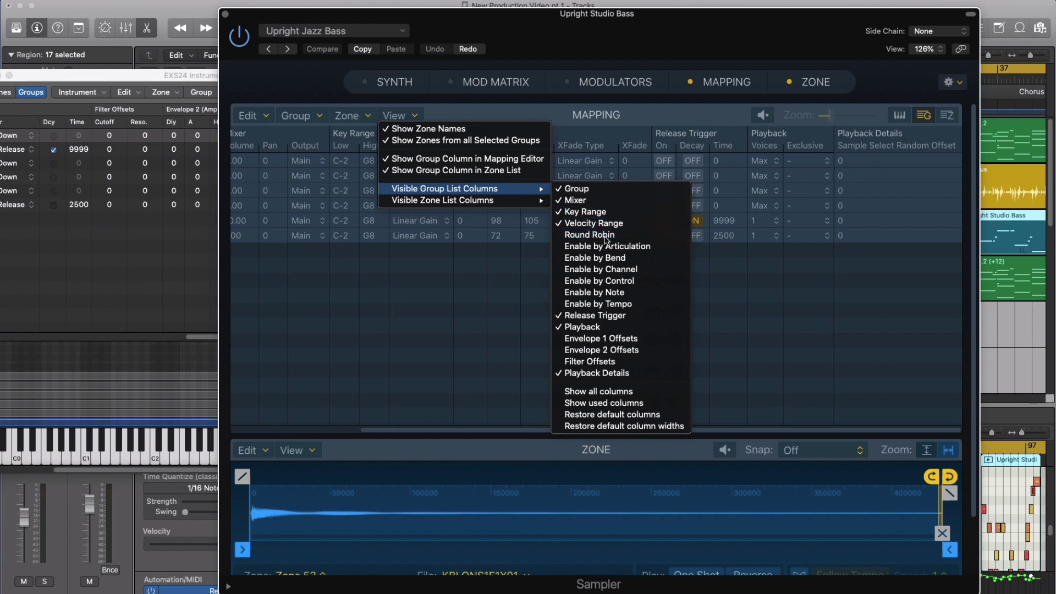
scroll(674, 161, right, 3)
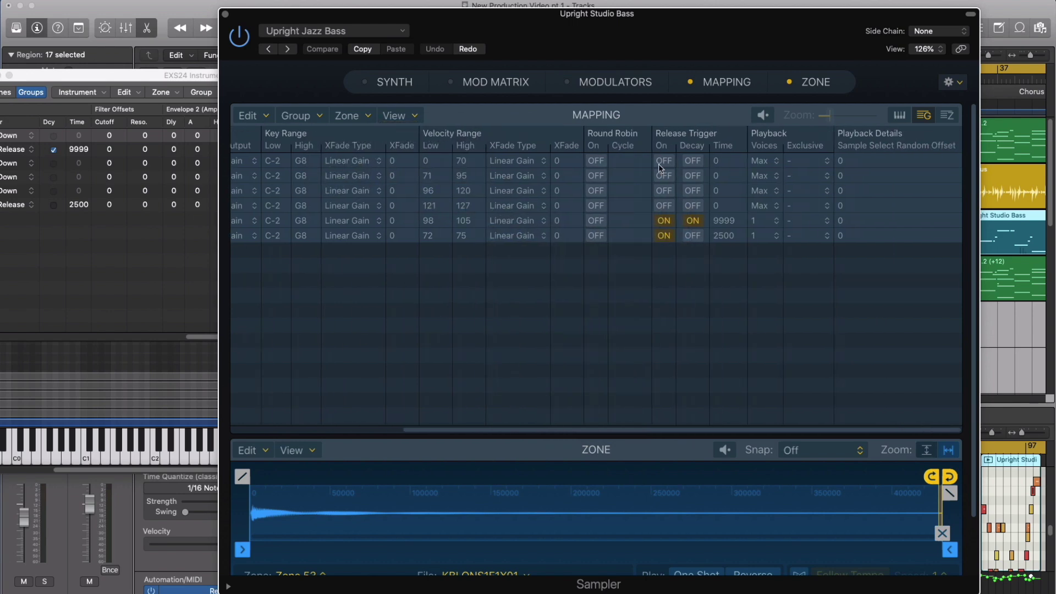
Try round robin on all groups, view the cycle options for Group #1, and switch round robin off.
click(597, 162)
click(642, 164)
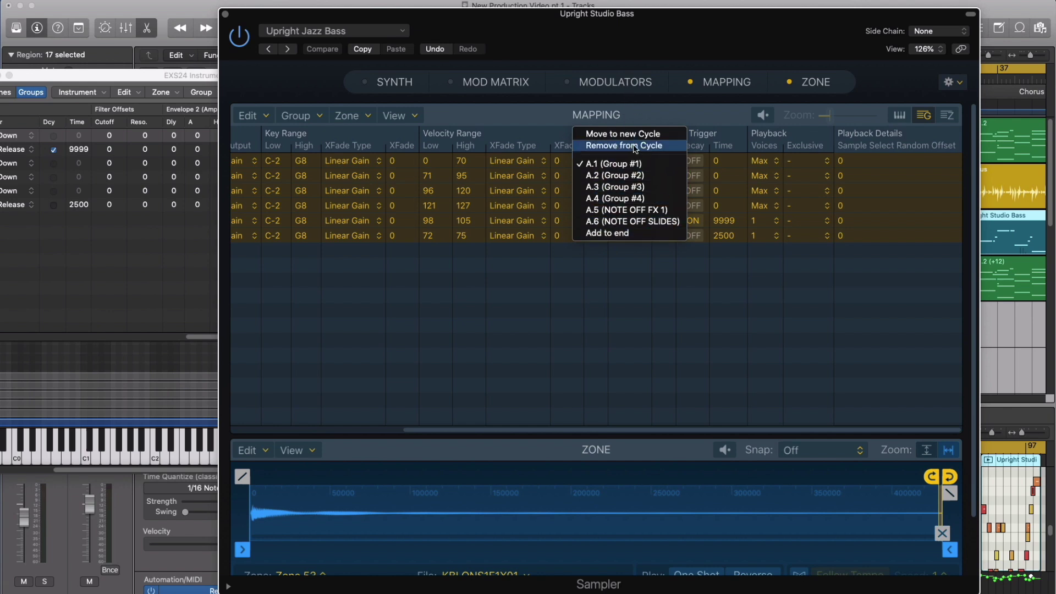
click(641, 115)
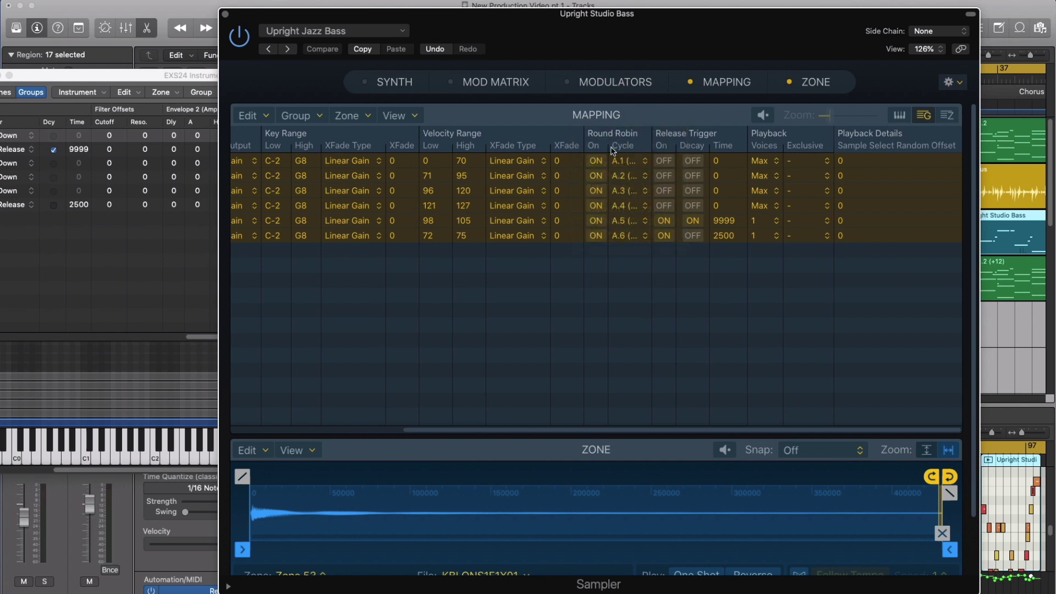
click(599, 162)
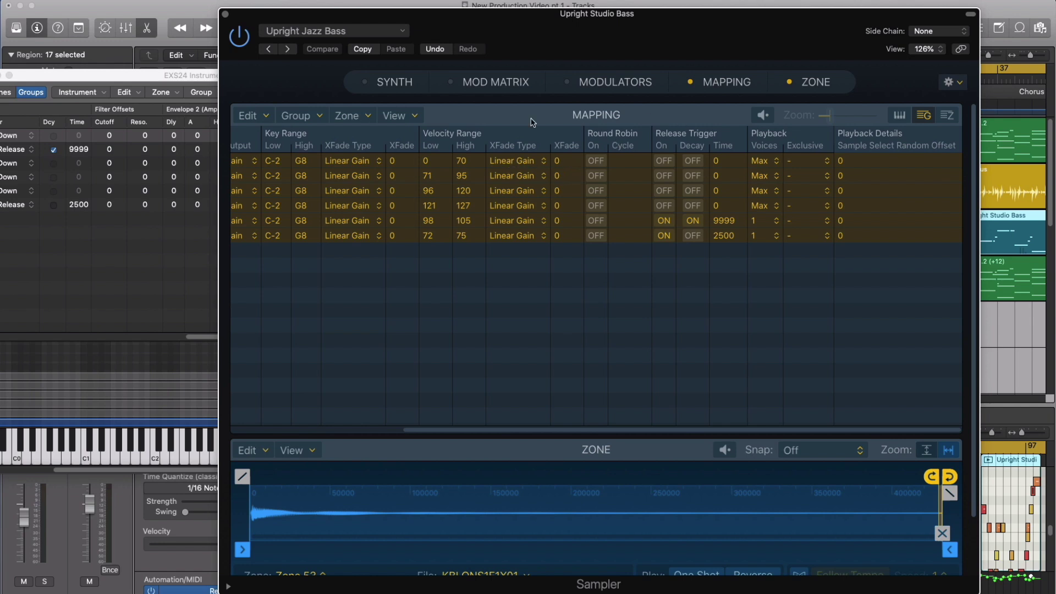
Look through the group columns and the list of zone columns that can be shown, including Flex.
scroll(429, 211, left, 3)
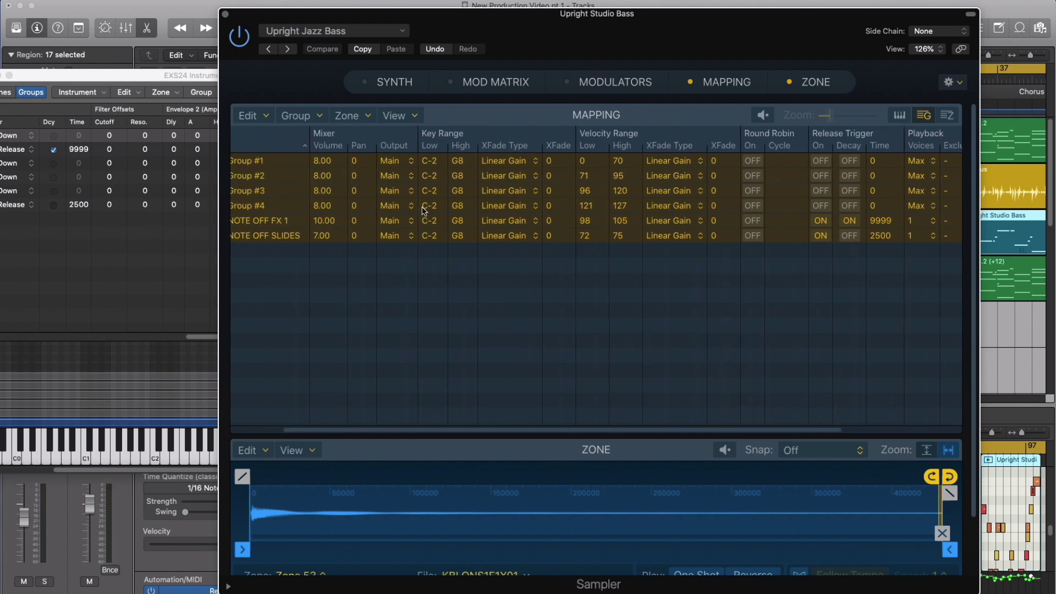
scroll(368, 201, right, 3)
click(395, 116)
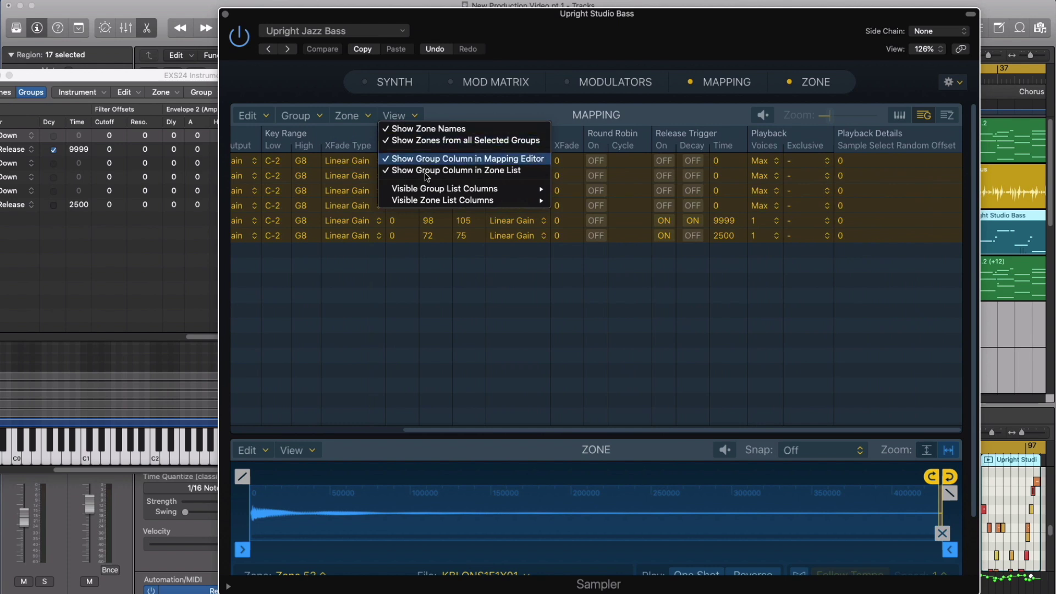
mouse_move(440, 201)
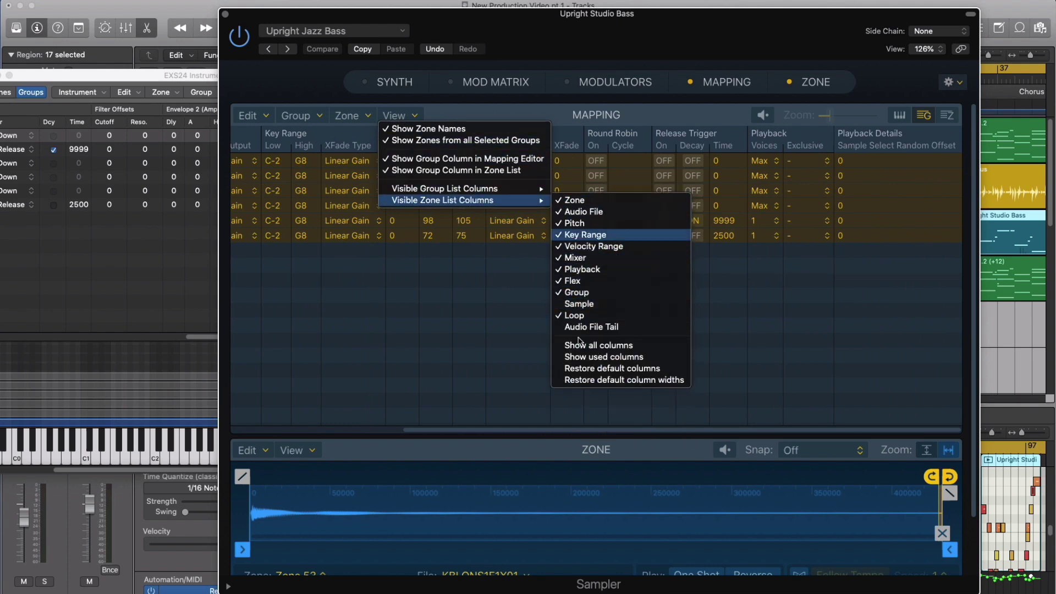
mouse_move(481, 200)
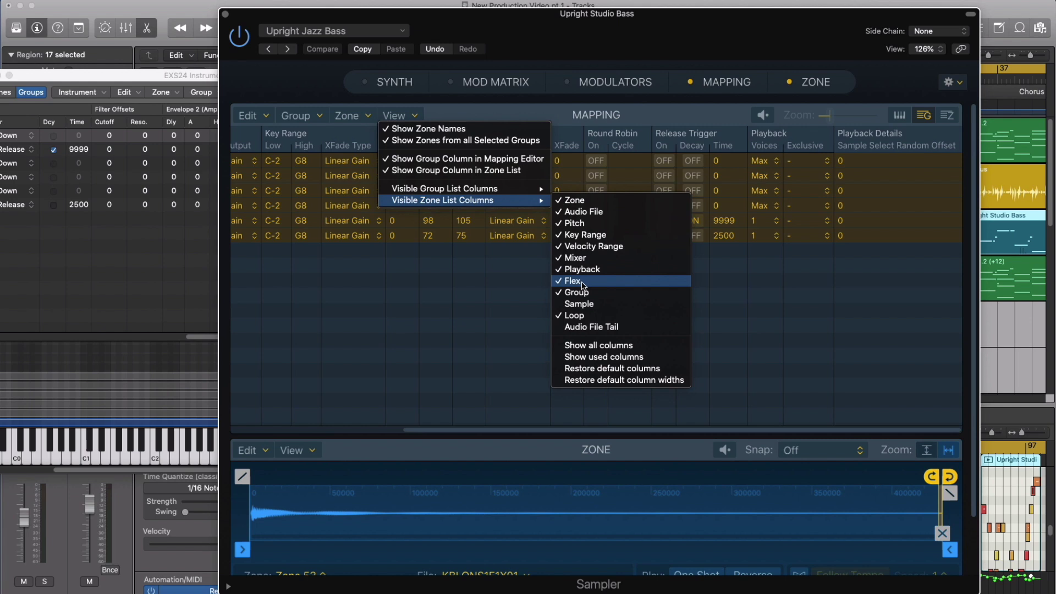
click(490, 291)
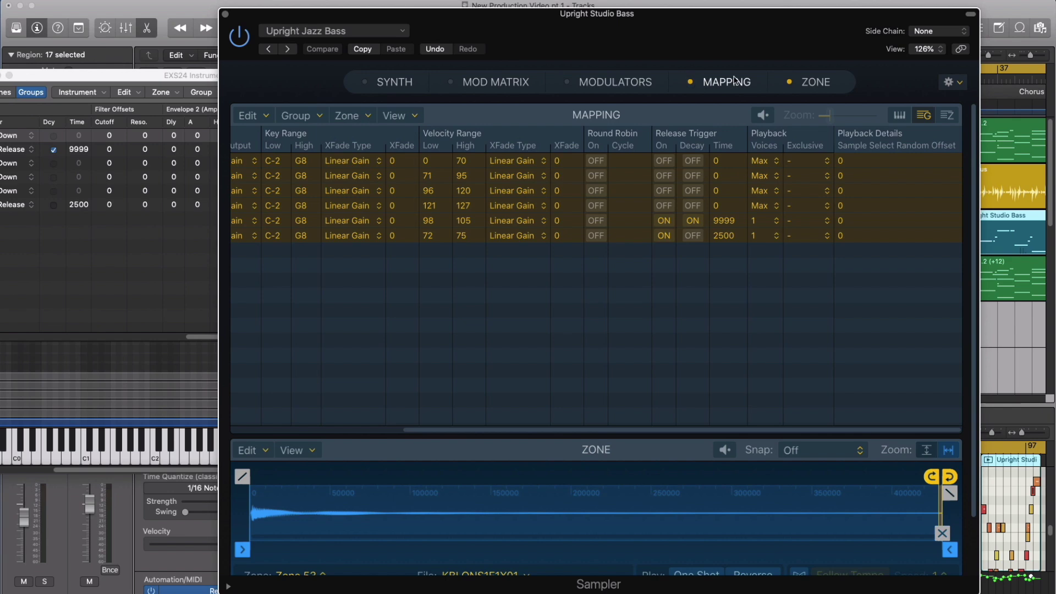
Hide the Mapping editor to enlarge the Zone view, and try Flex mode on Zone 53.
click(689, 82)
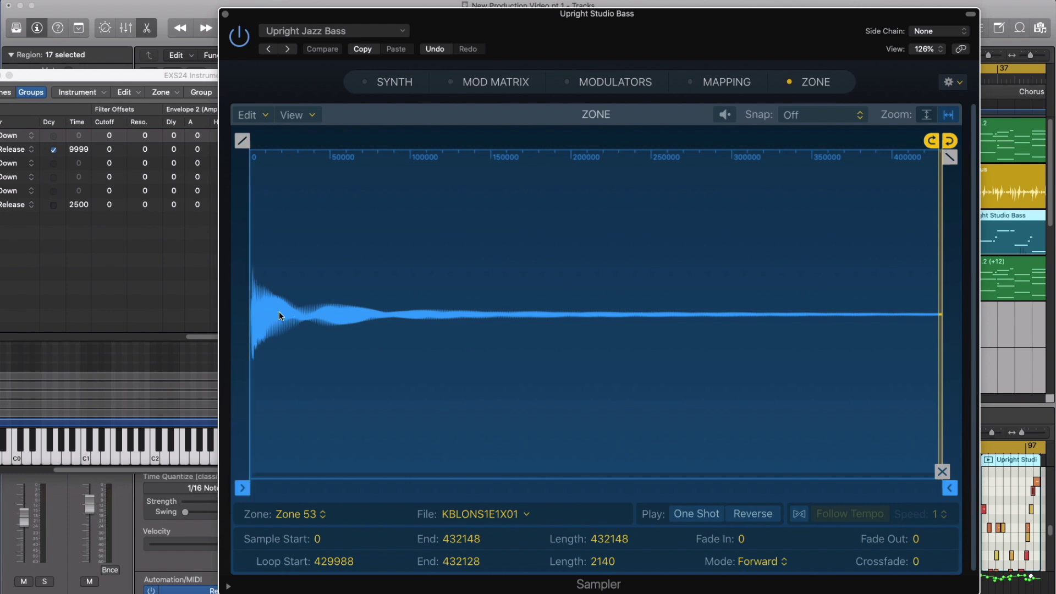
click(799, 514)
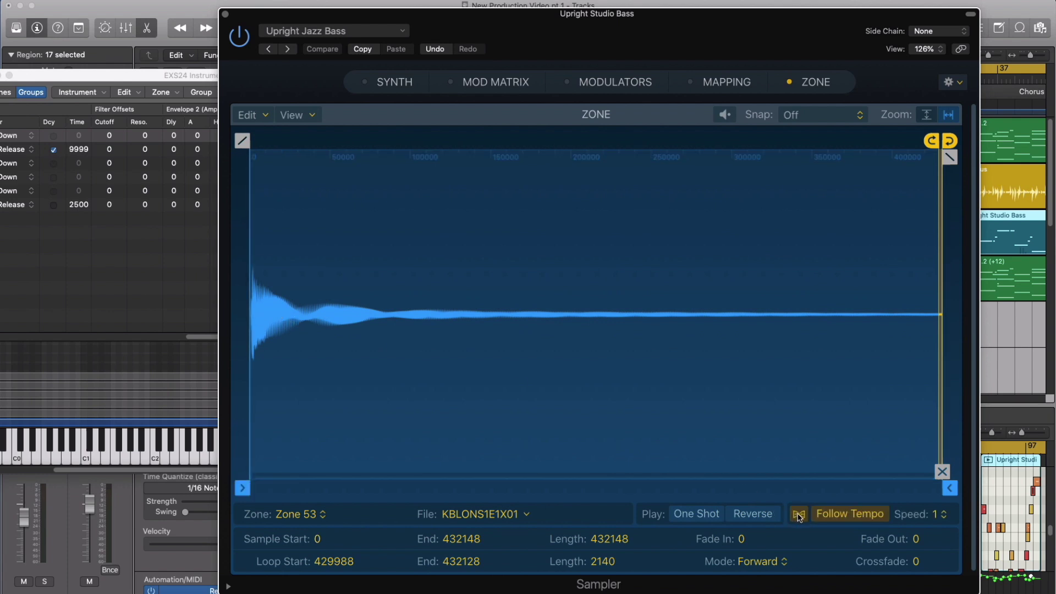
click(799, 515)
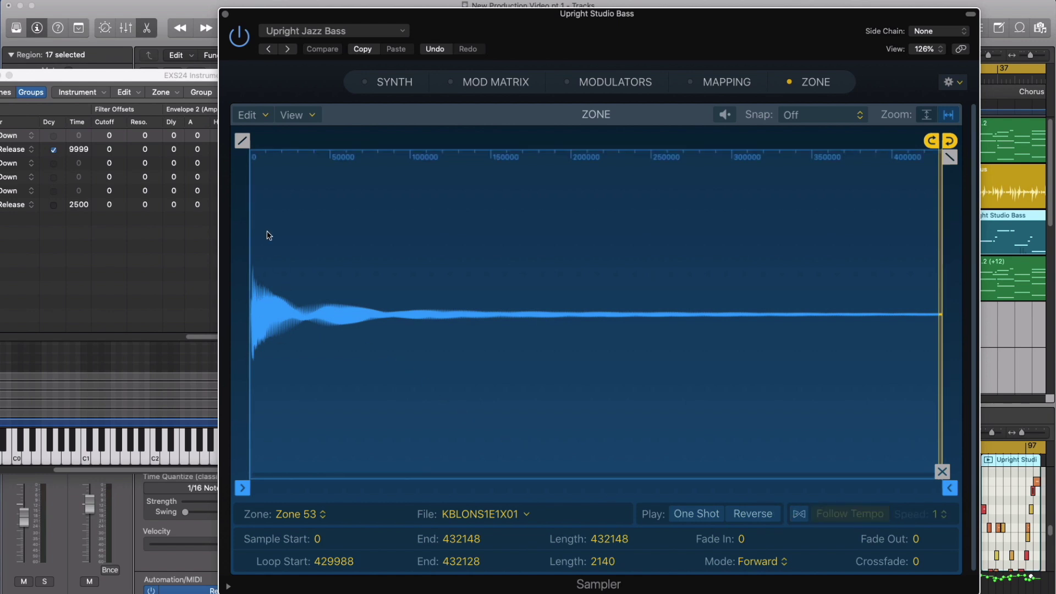
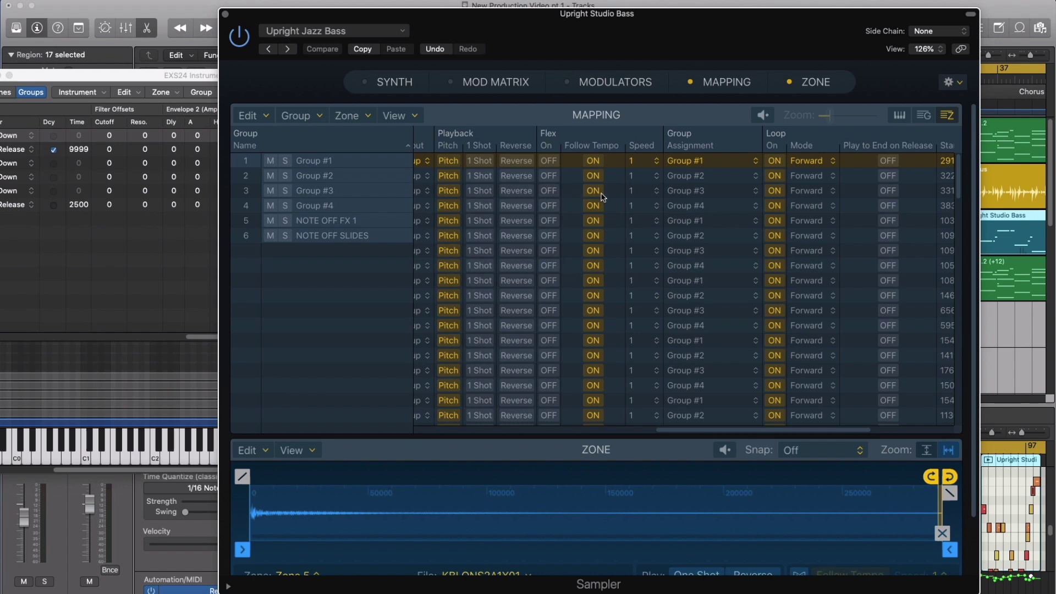
View the Flex speed options for the first zone in the zone list.
click(658, 159)
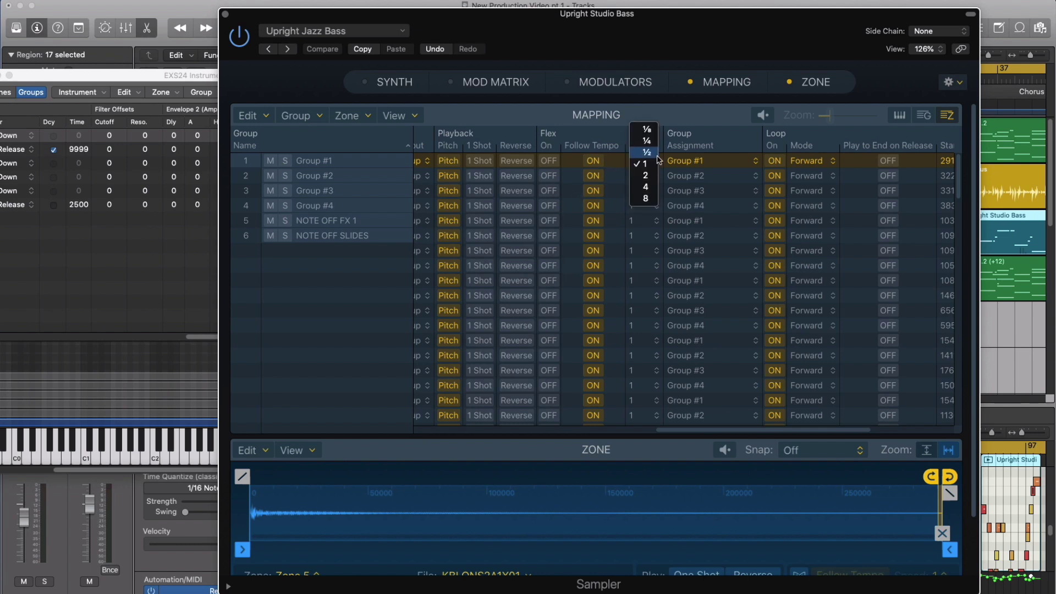
click(637, 113)
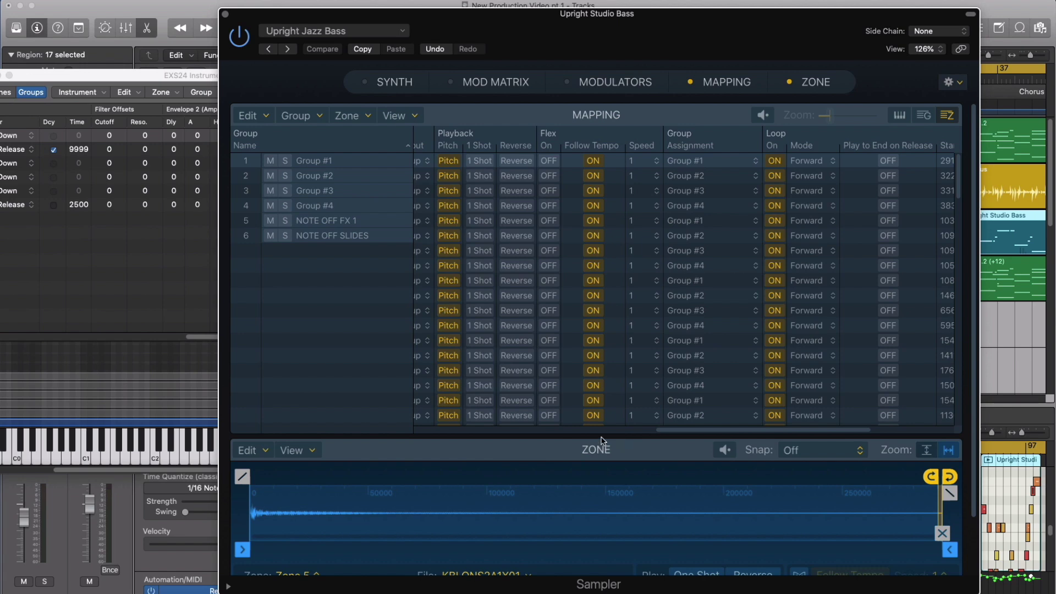
Hide the Mapping editor to enlarge the waveform and preview the sample of Zone 5.
click(691, 81)
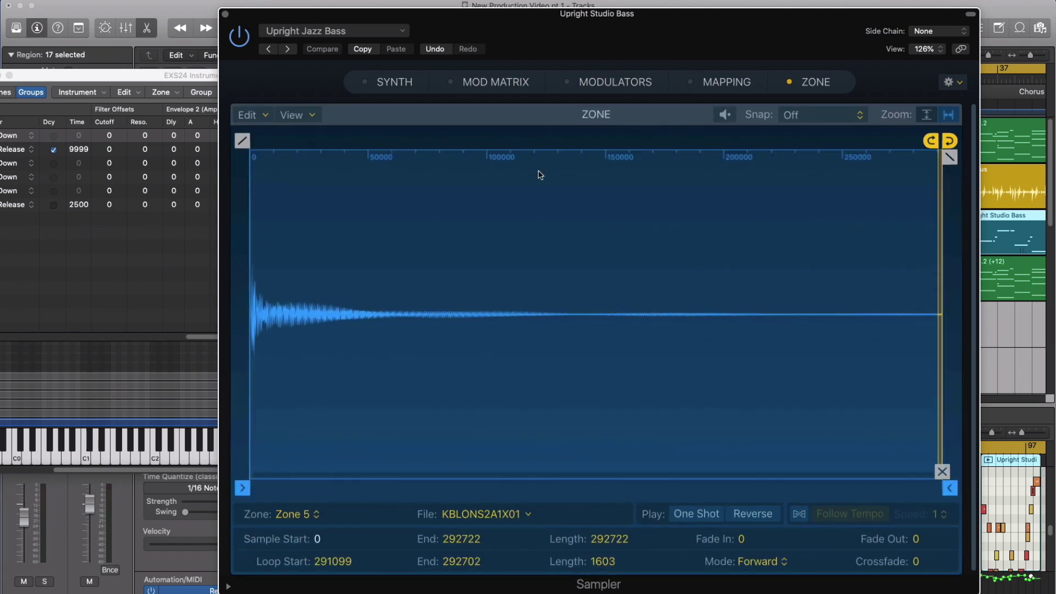
click(725, 115)
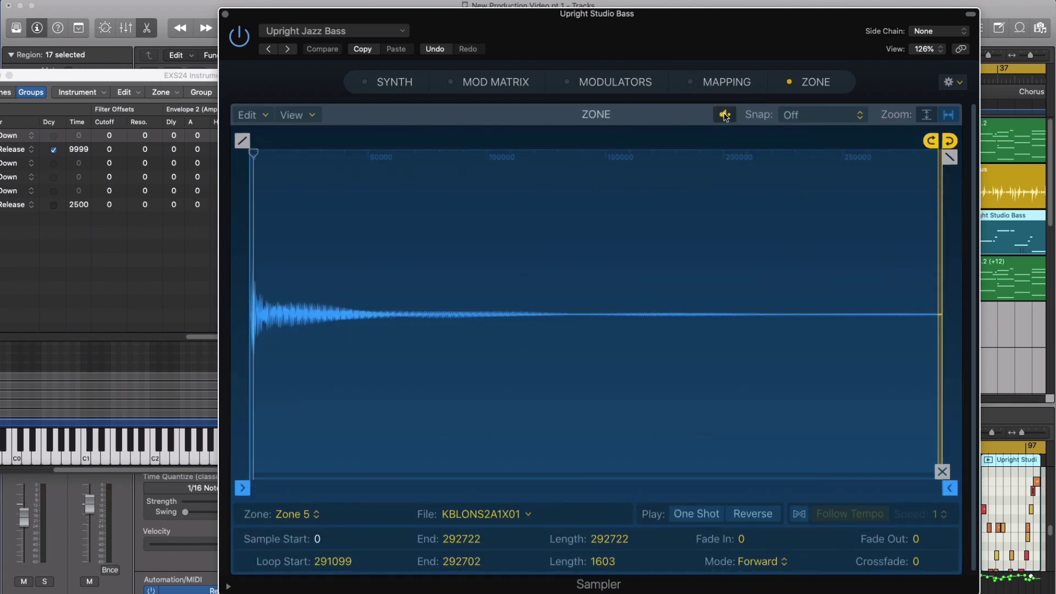
click(405, 156)
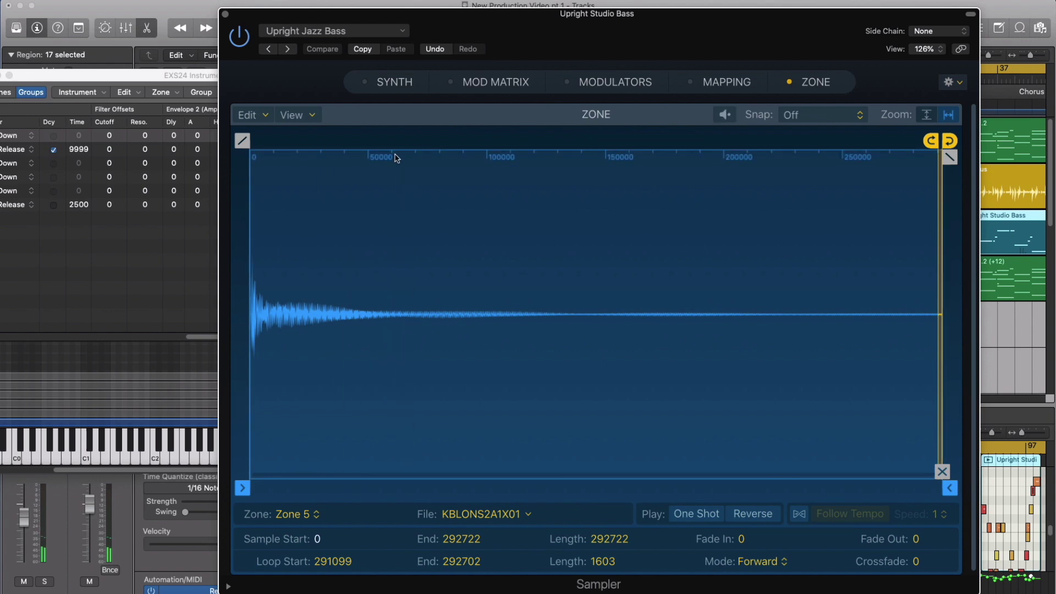
Review the sample editing commands available for Zone 5, such as looping, retuning, transient analysis and cropping.
click(257, 116)
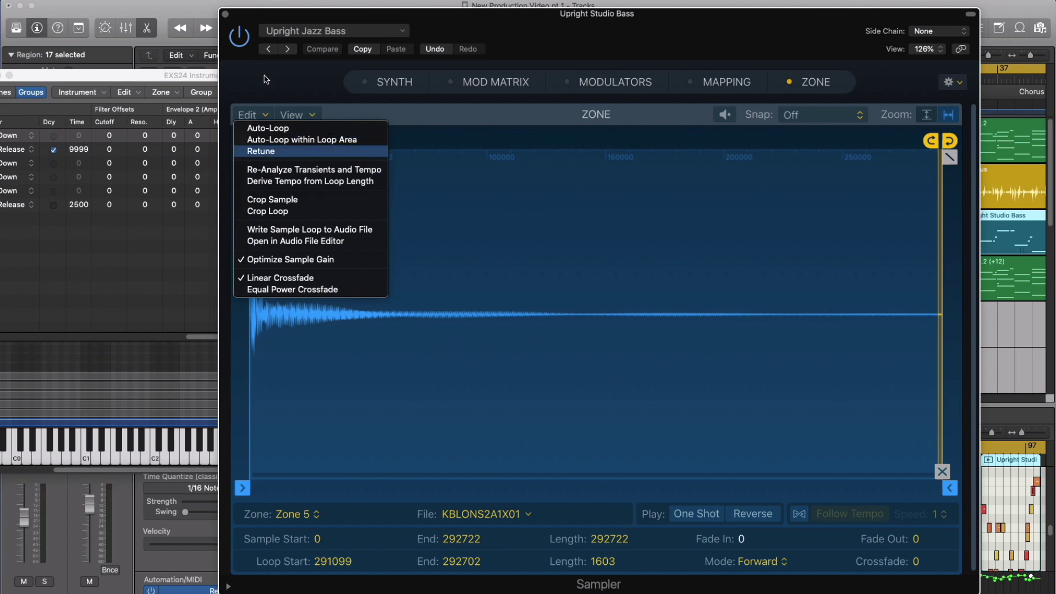
click(296, 93)
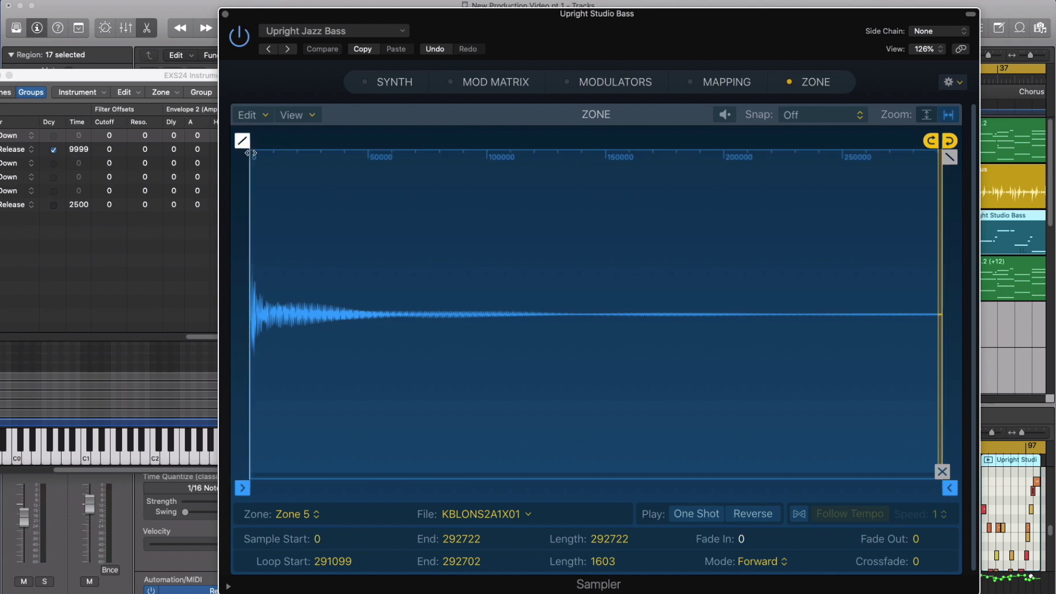
click(248, 115)
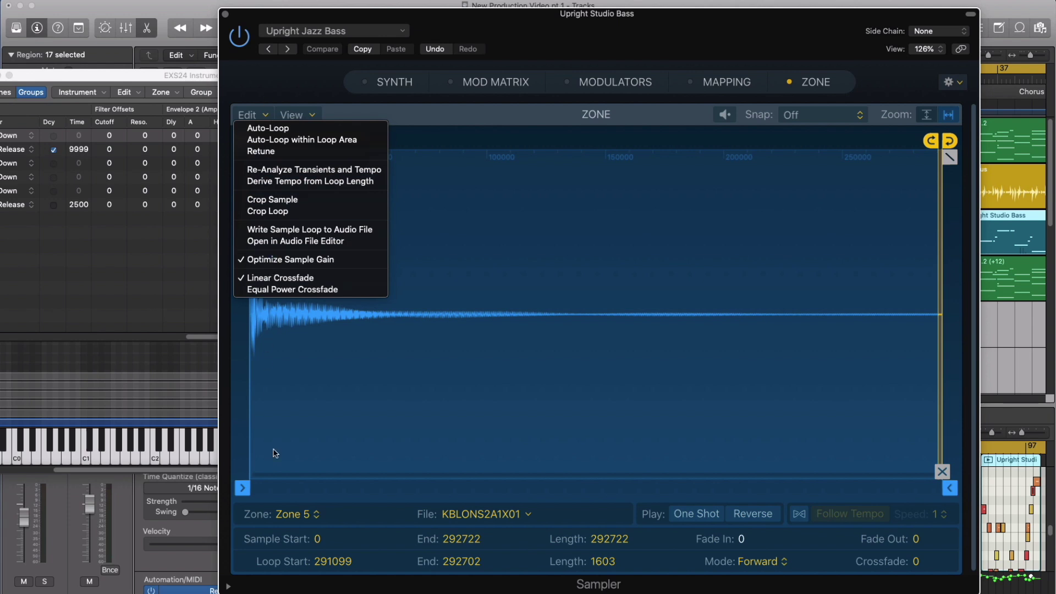
click(484, 418)
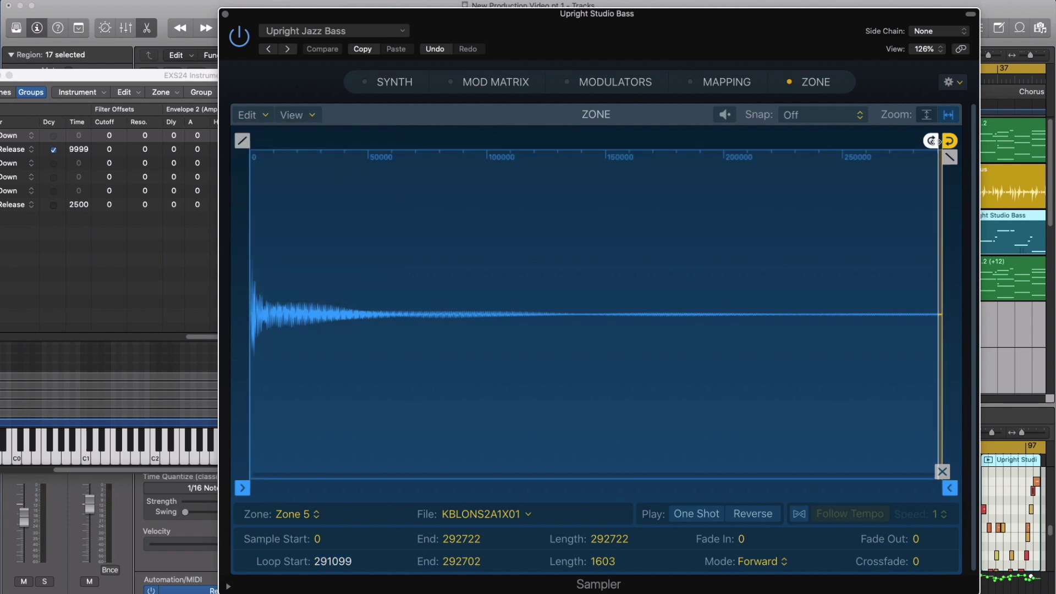
Place Zone 5's loop from about 146153 to 157022 and apply Auto-Loop to the sample.
drag(931, 141, 589, 141)
drag(942, 141, 614, 174)
click(248, 115)
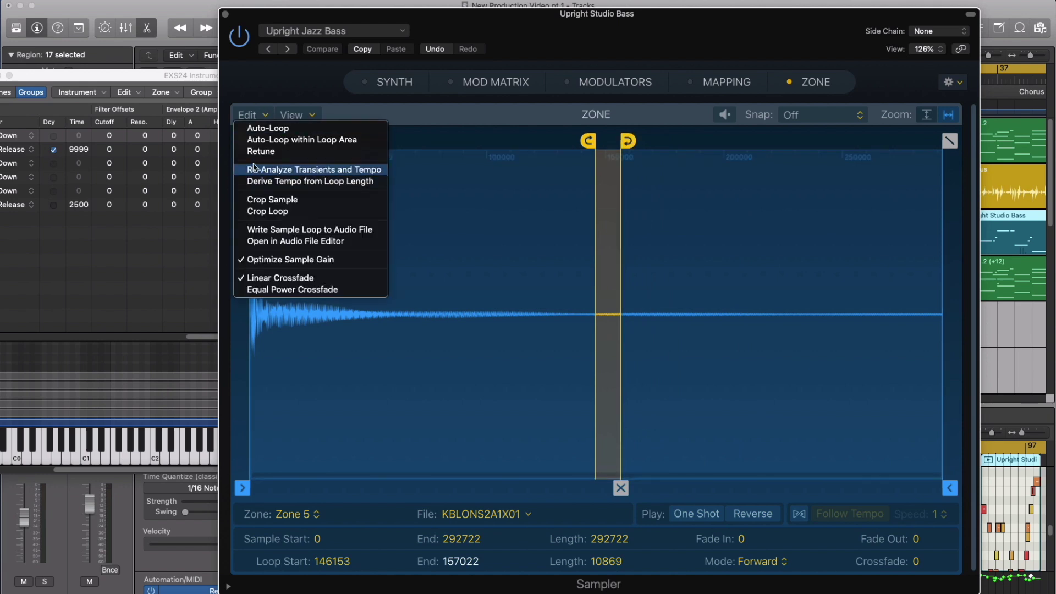
click(262, 128)
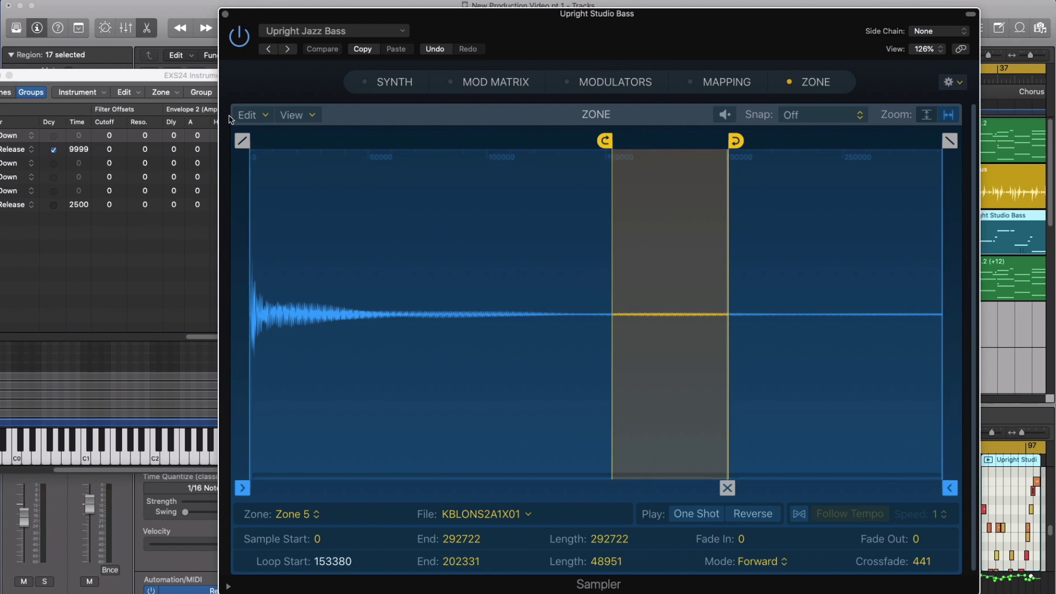
Apply Auto-Loop to Zone 5's sample several times in succession.
click(247, 115)
click(256, 120)
click(262, 114)
click(252, 128)
click(250, 115)
click(250, 139)
click(247, 115)
click(250, 126)
click(247, 115)
click(249, 128)
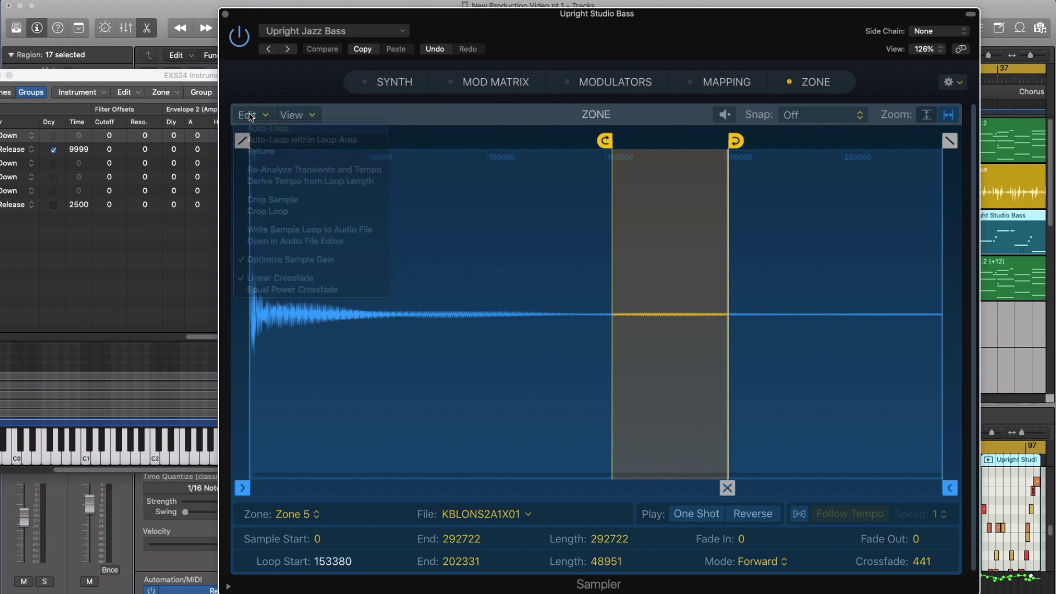
click(251, 114)
click(251, 128)
click(248, 115)
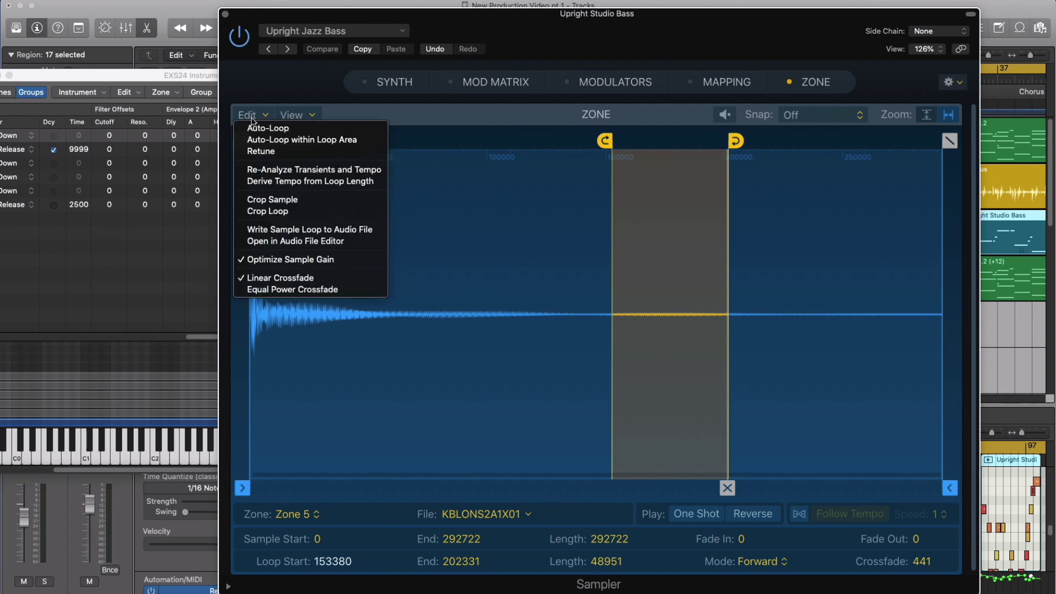
click(251, 128)
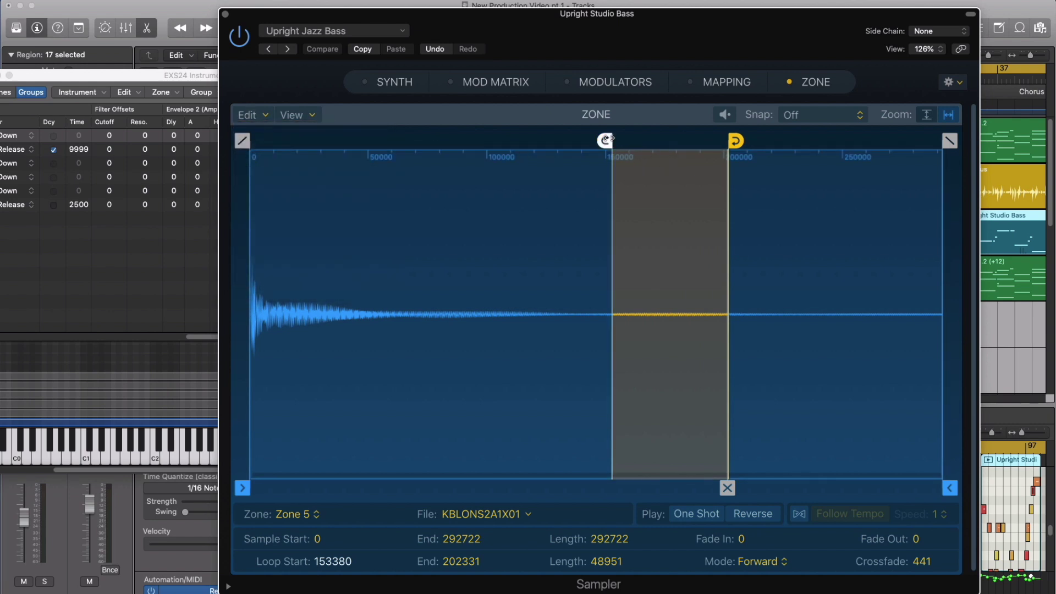
Move Zone 5's loop start to about 124340 and re-apply Auto-Loop to the sample.
drag(605, 141, 540, 141)
click(248, 115)
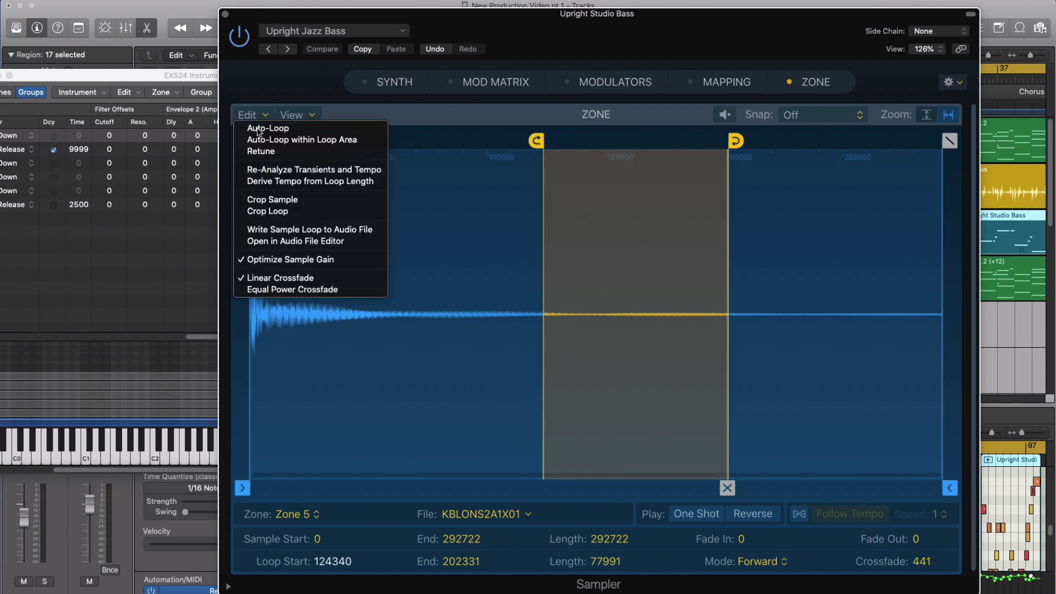
click(252, 127)
click(258, 115)
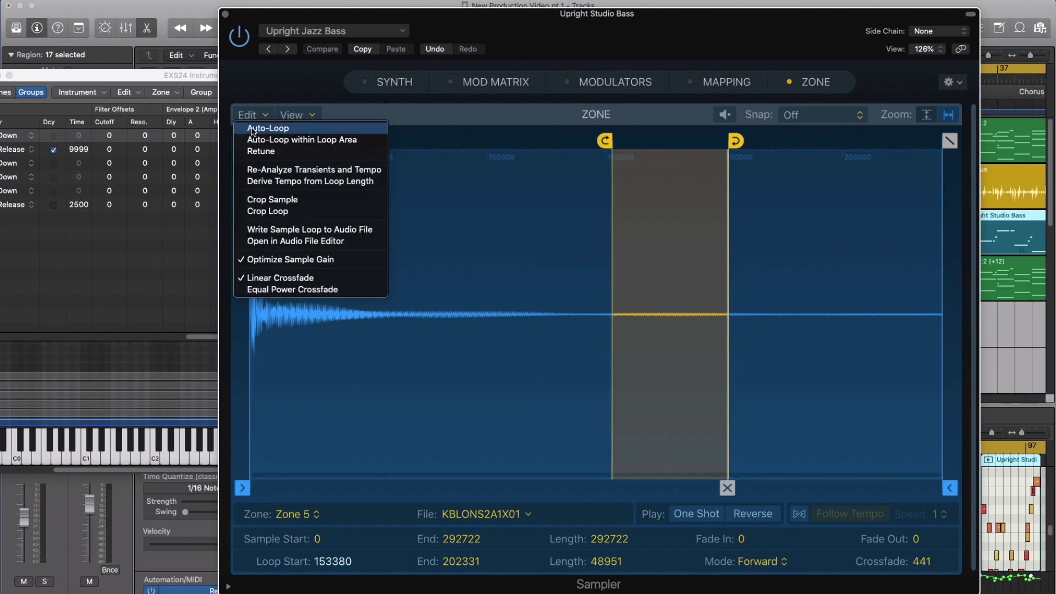
click(253, 127)
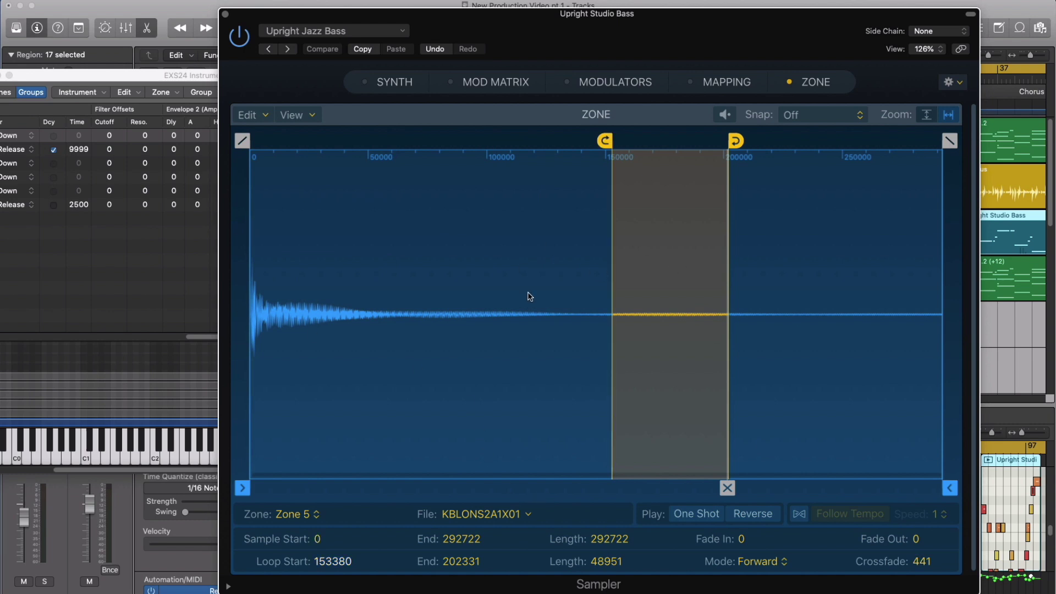
Show the velocity area in the EXS24 Instrument Editor and enlarge it, then return to the Sampler.
click(178, 387)
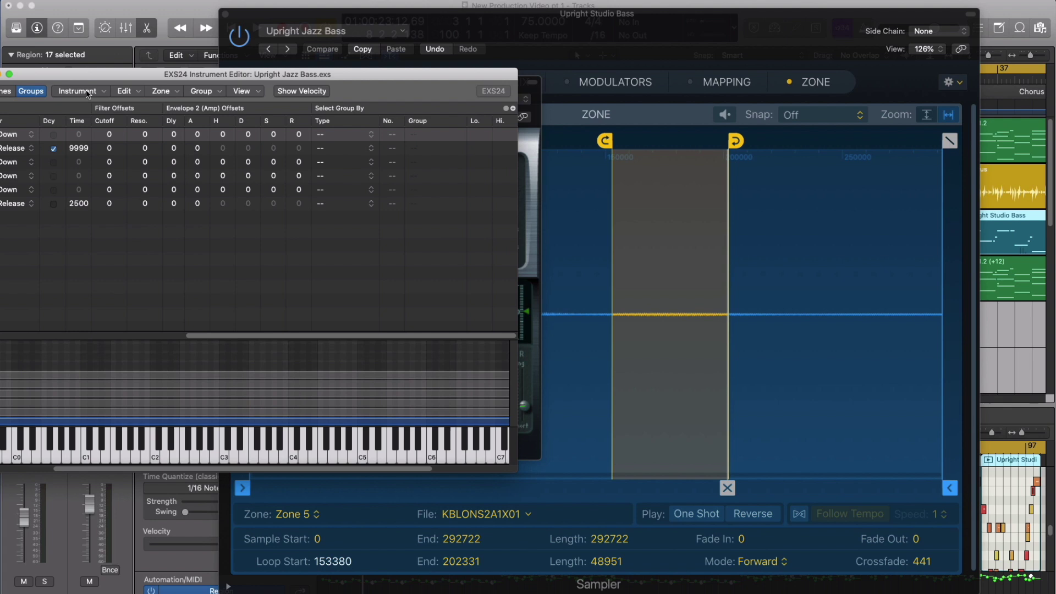
click(304, 92)
drag(249, 255, 249, 224)
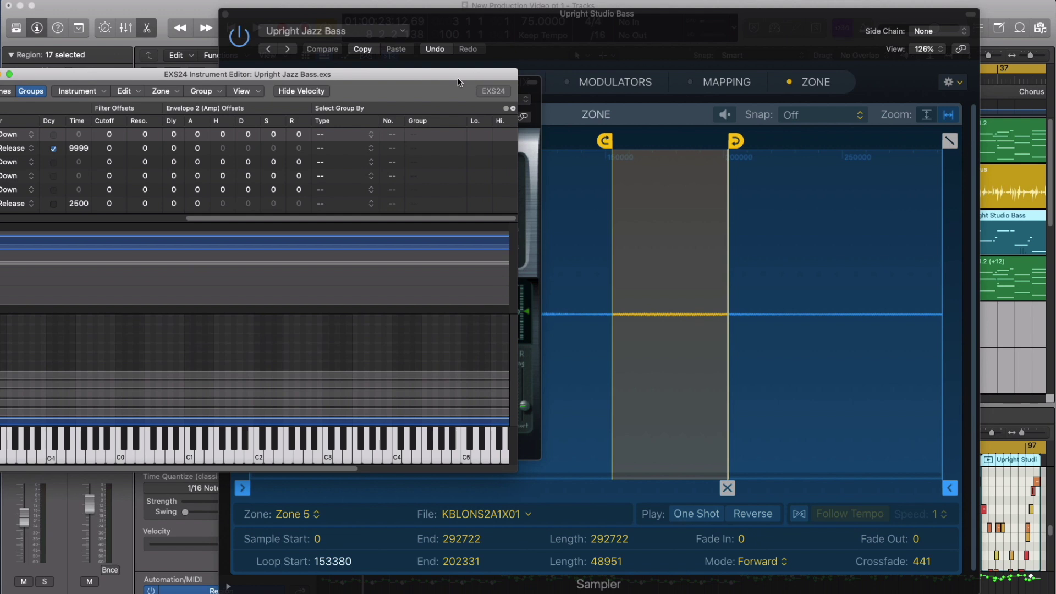
click(580, 37)
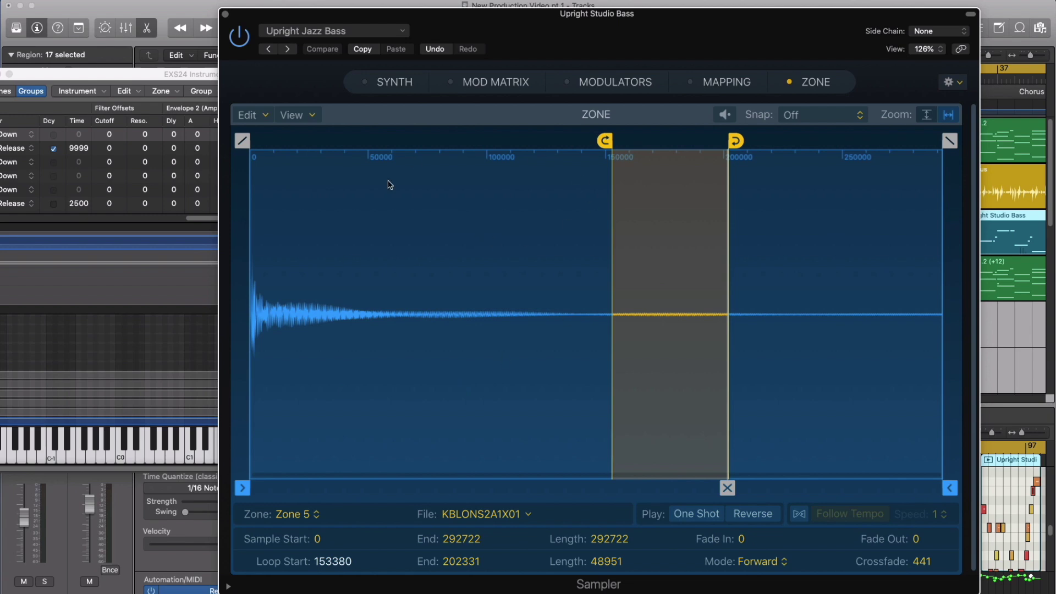
Show the Mapping editor above the waveform and switch it to the key mapping view.
click(715, 82)
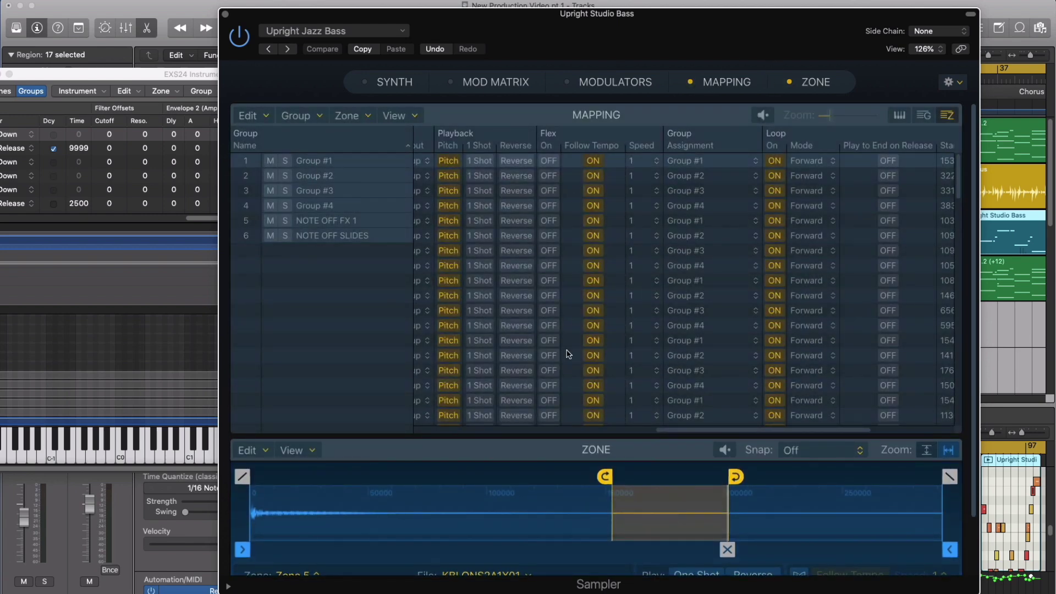
click(905, 116)
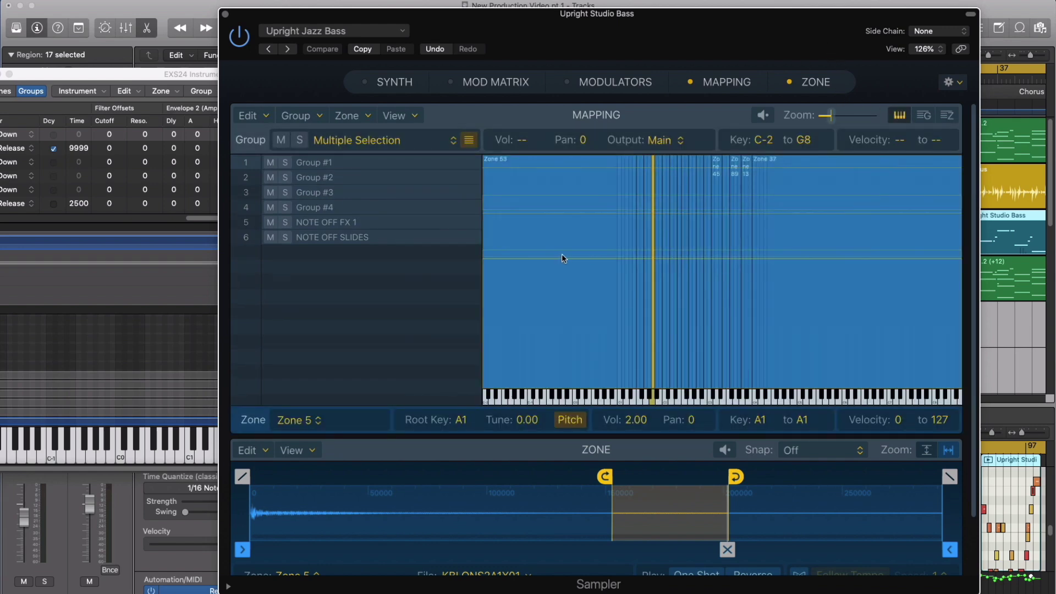
Select all zones in the key mapping and automap them using pitch detection.
click(563, 253)
key(super+a)
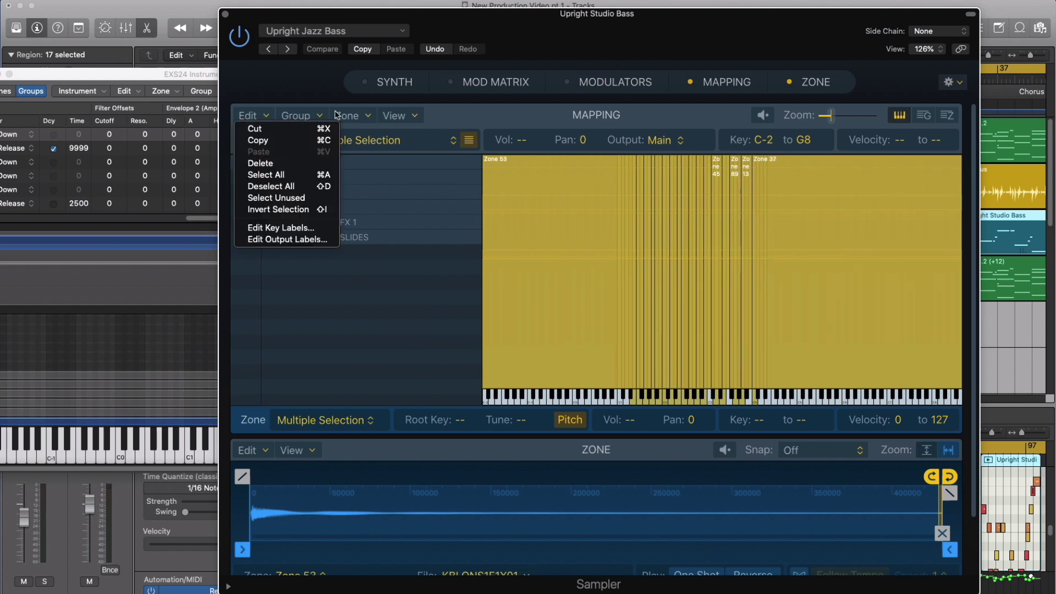
click(352, 115)
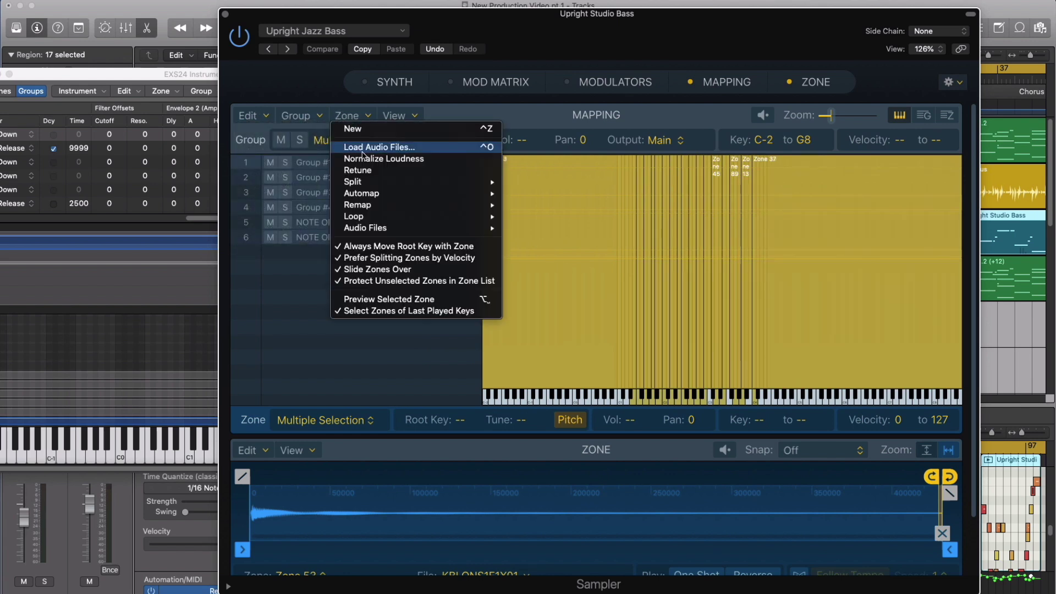
mouse_move(391, 195)
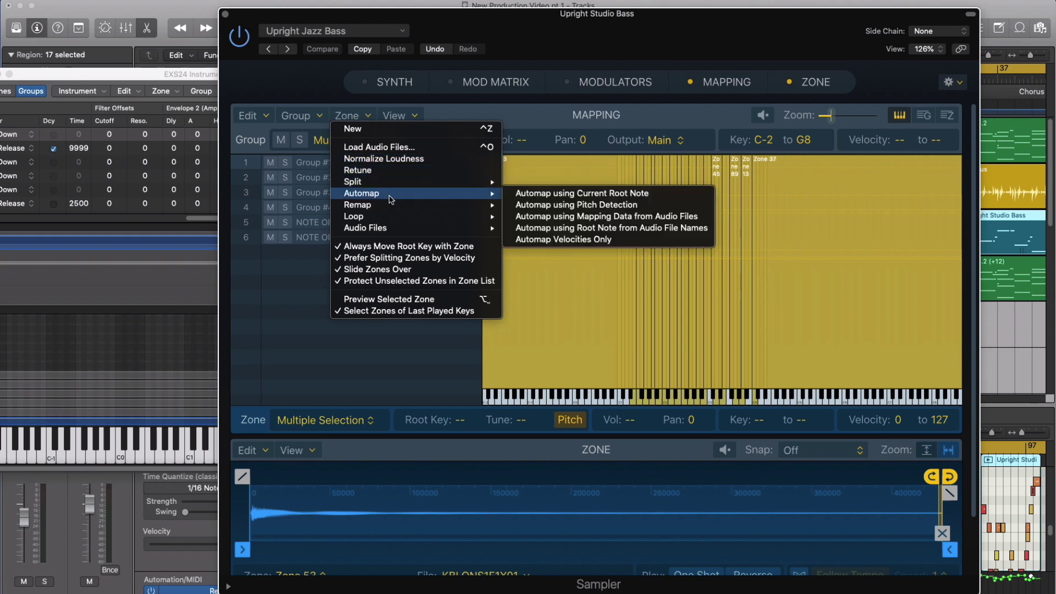
click(529, 205)
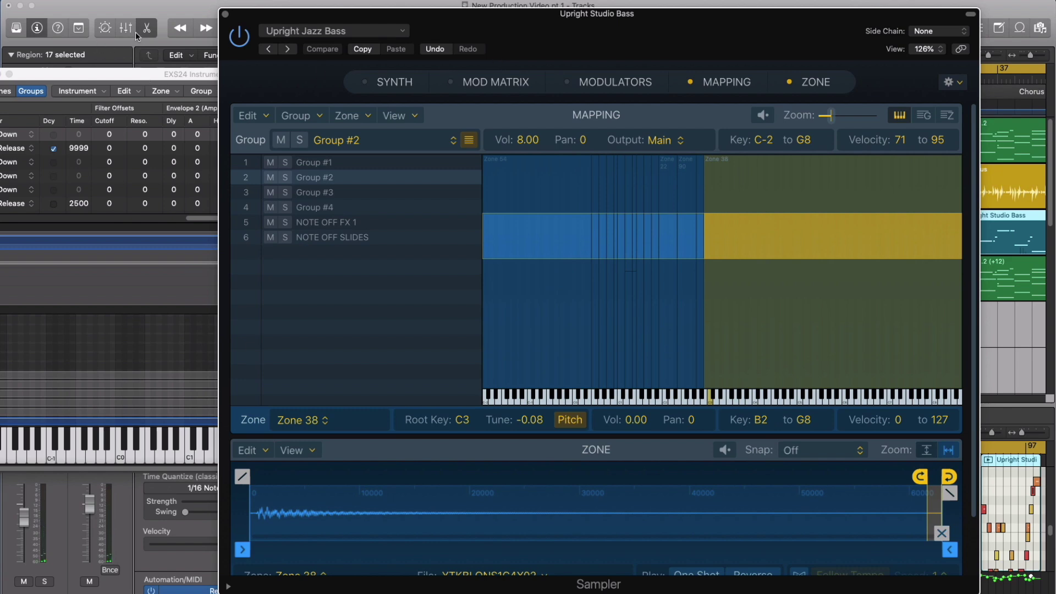
Undo the automapping of the zones and play the project with the original mapping.
drag(546, 35, 483, 34)
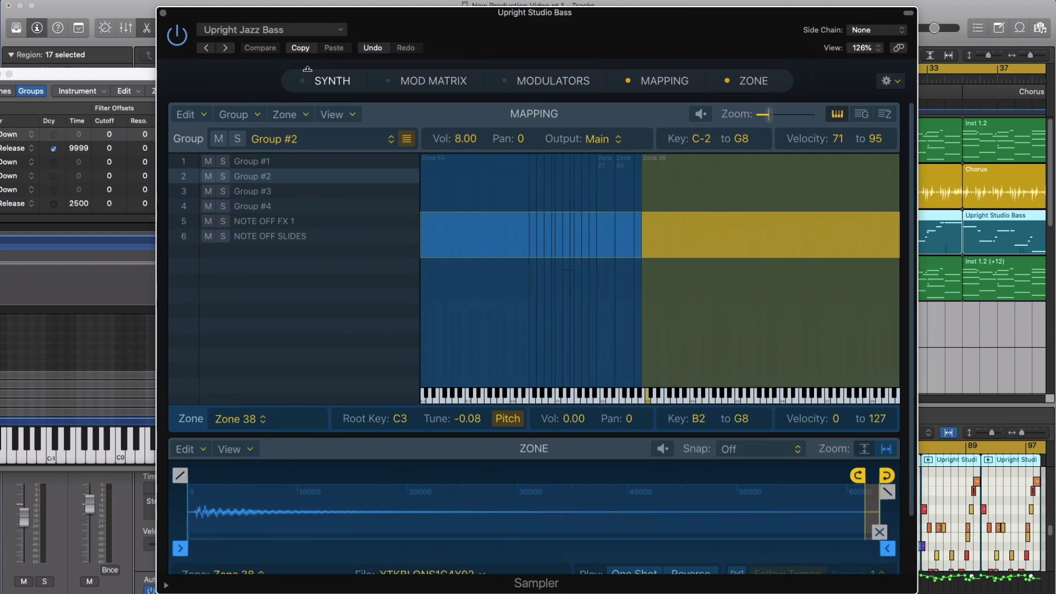
click(372, 48)
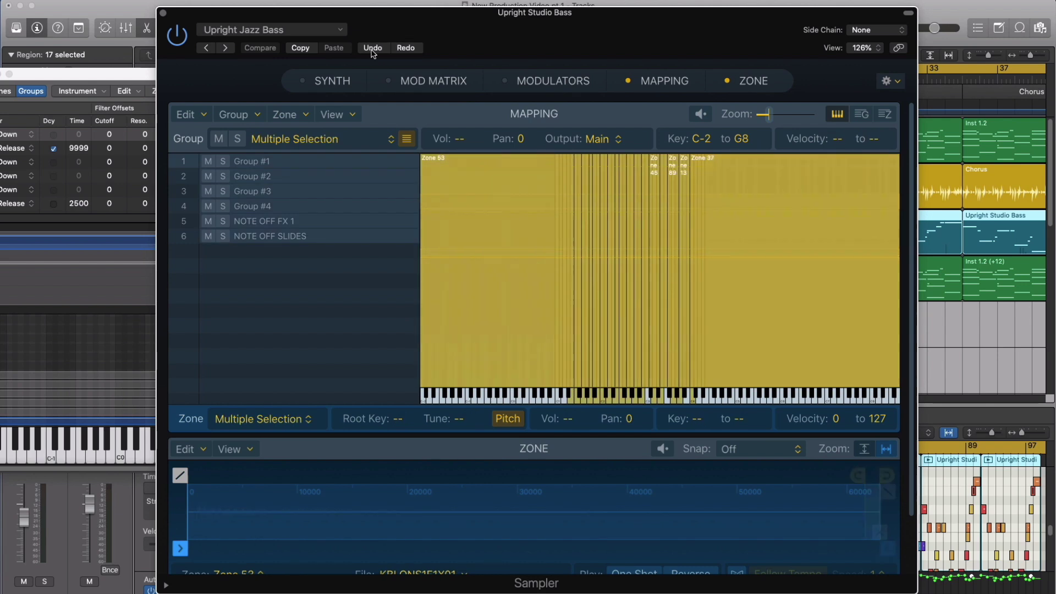
key(space)
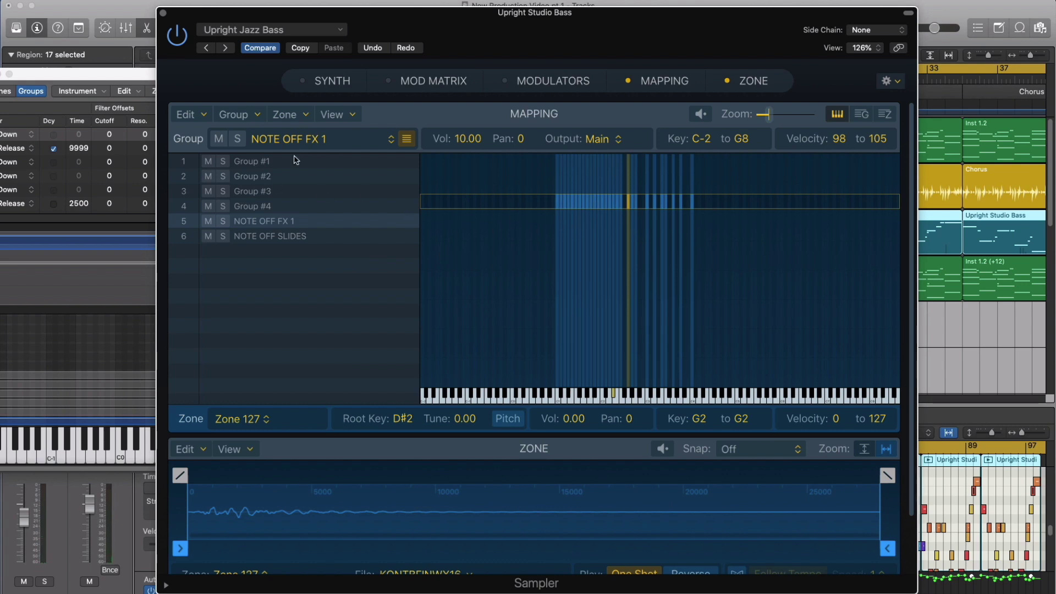
Review the zone commands for automapping, remapping, looping and audio files in the Mapping editor.
click(186, 115)
click(291, 114)
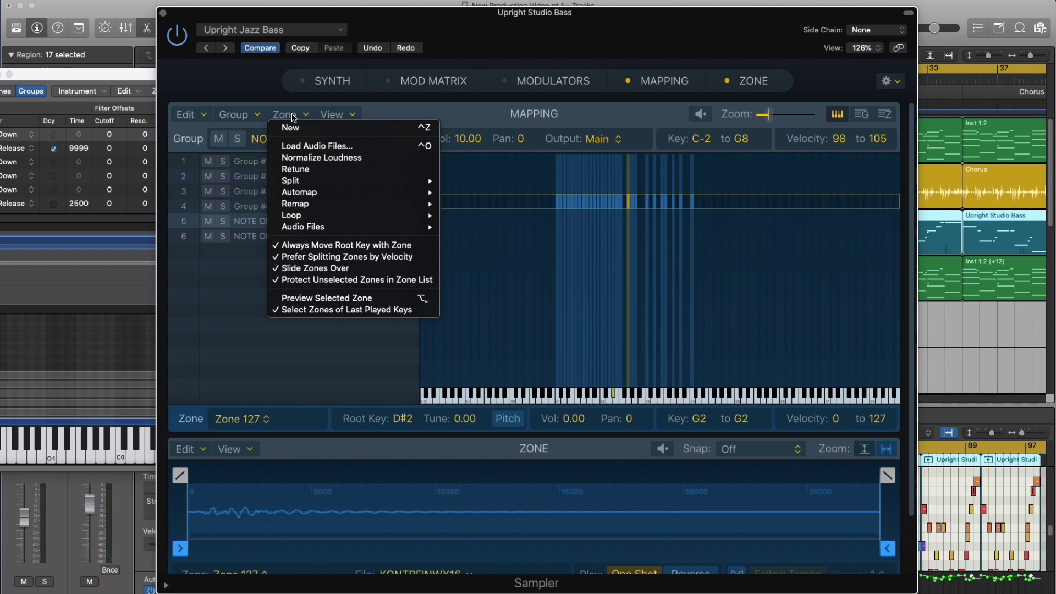
mouse_move(316, 196)
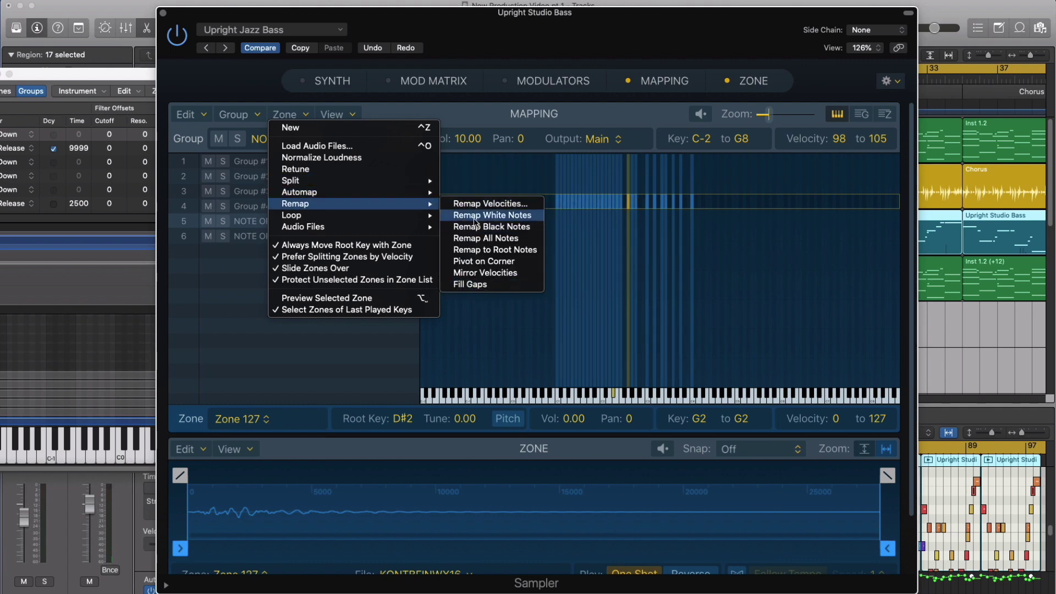
mouse_move(421, 219)
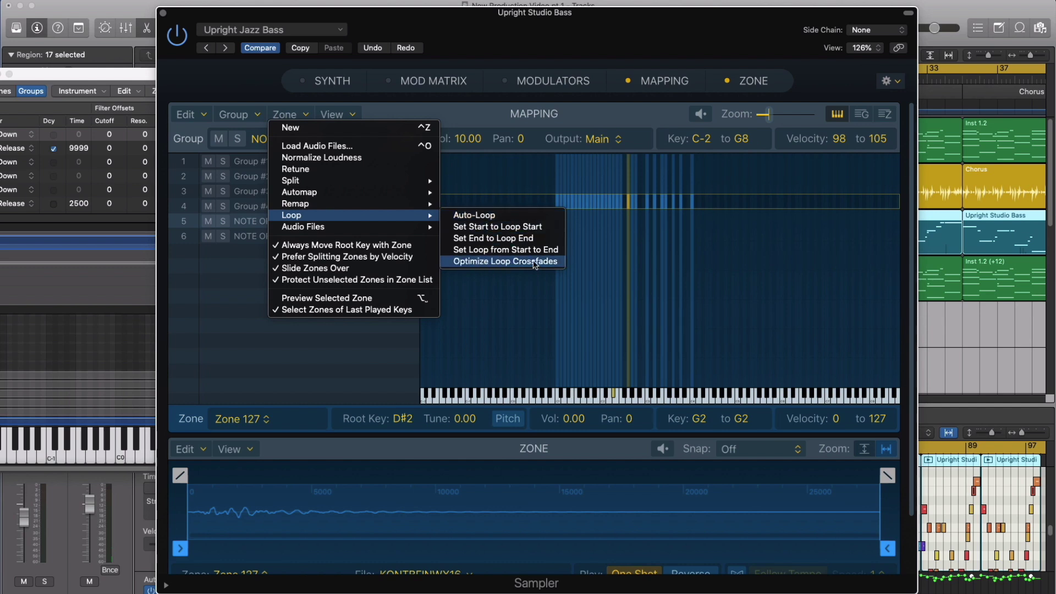
mouse_move(363, 231)
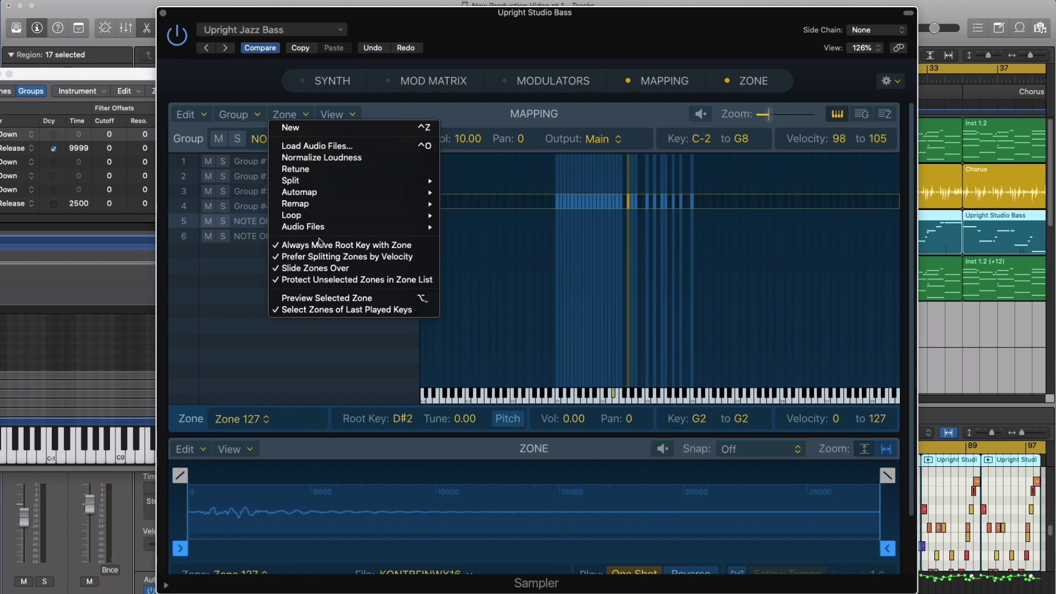
click(388, 112)
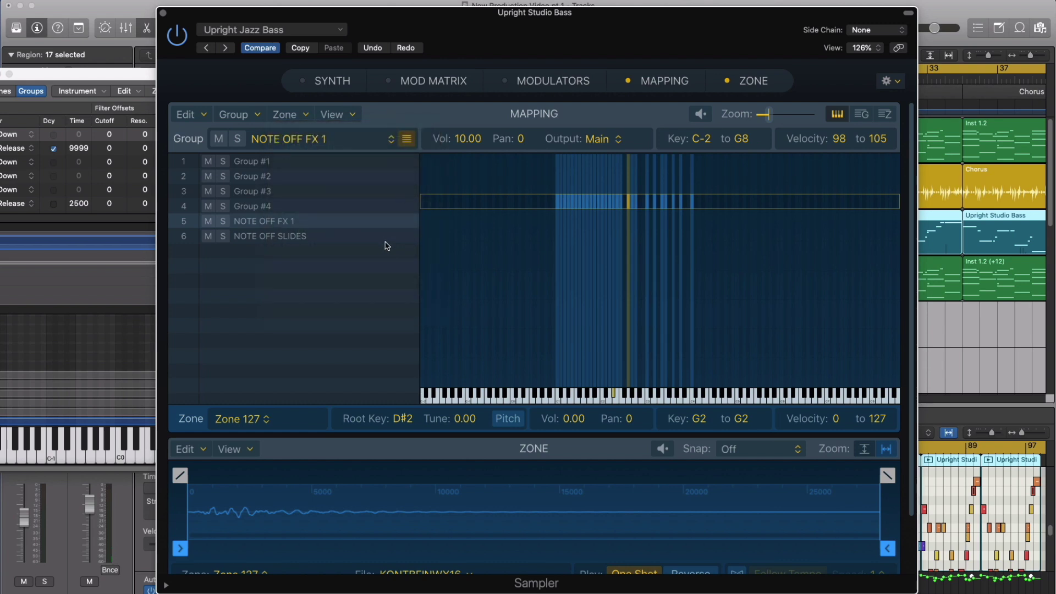
Hide the Zone and Mapping editors and show the Modulators section instead.
click(728, 82)
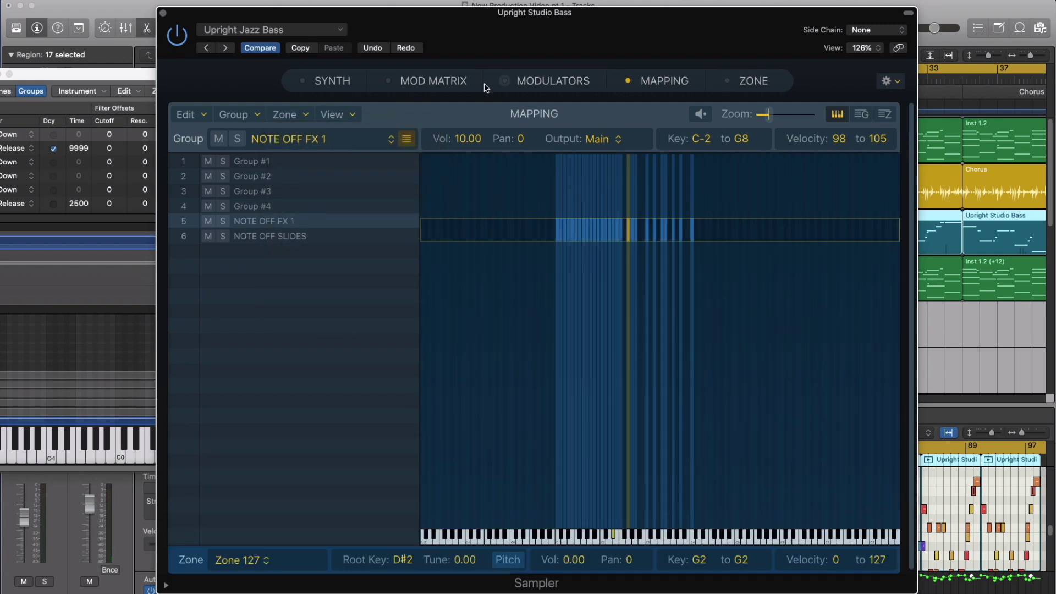
click(506, 82)
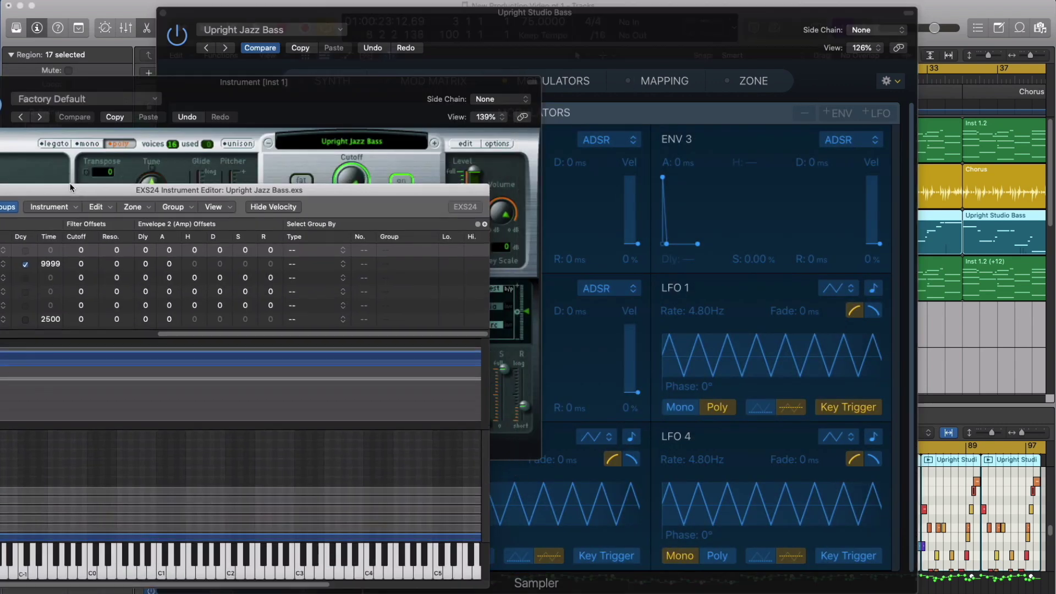
Bring the EXS24 instrument to the front and view the destination options of its first empty modulation slot.
drag(70, 188, 70, 176)
click(77, 165)
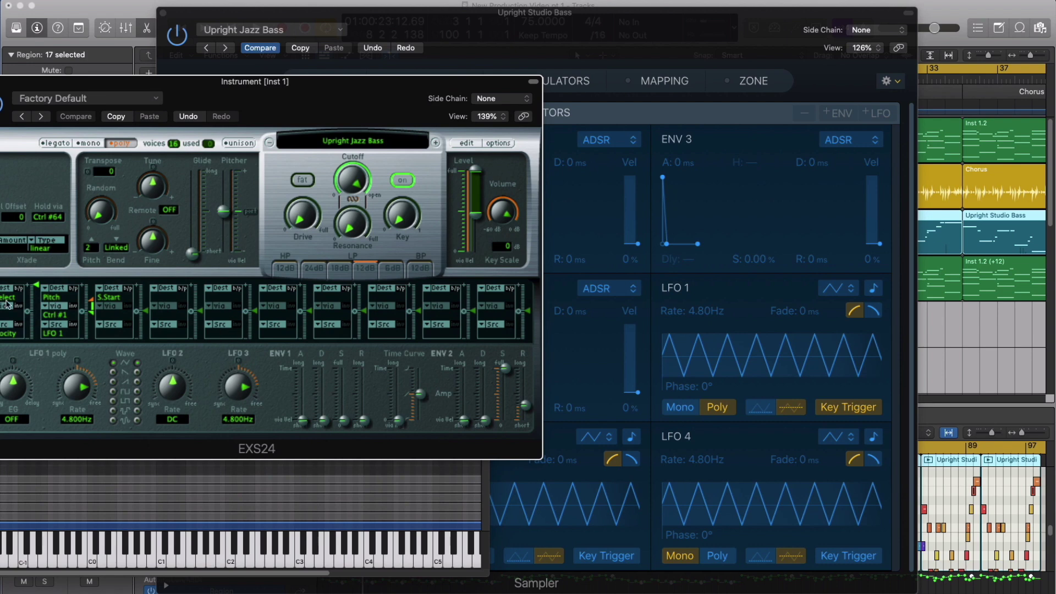
click(160, 298)
scroll(201, 574, down, 1)
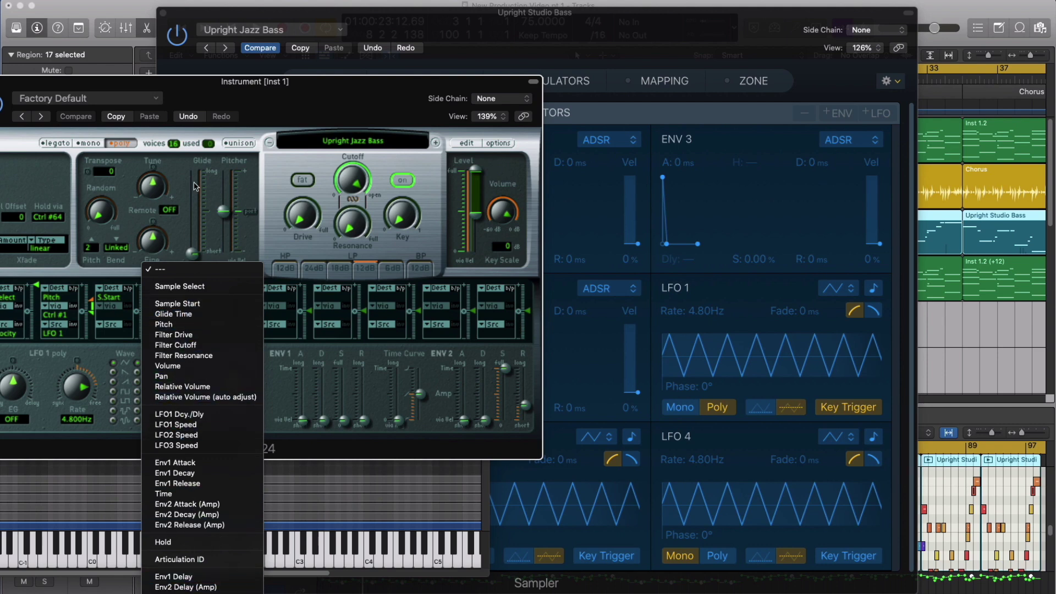
click(307, 114)
Show the Sampler's Mod Matrix together with the Modulators and move the EXS24 Instrument Editor window out of the way.
click(819, 81)
click(400, 86)
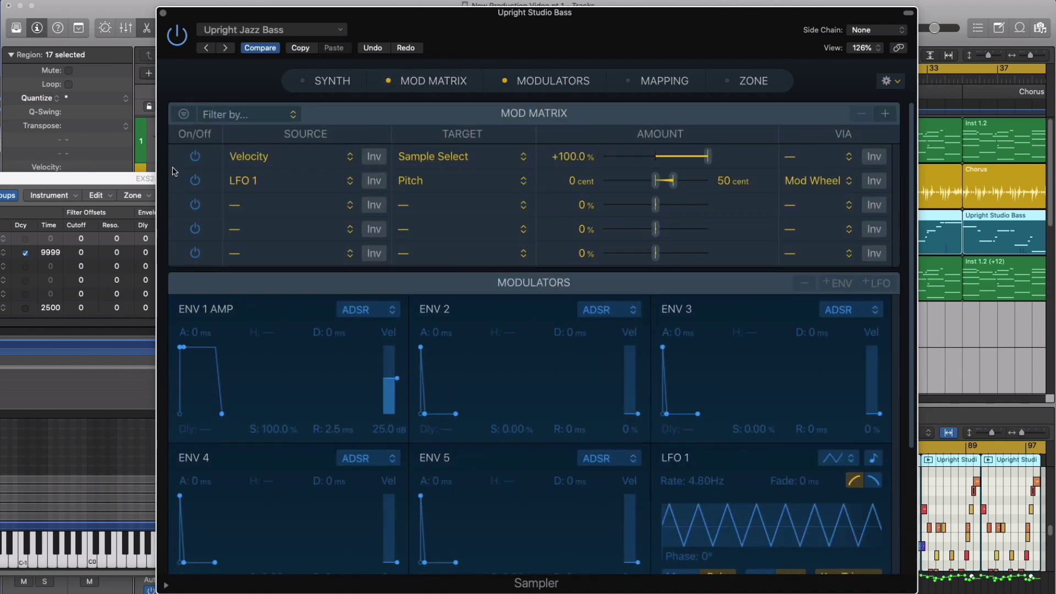
click(130, 278)
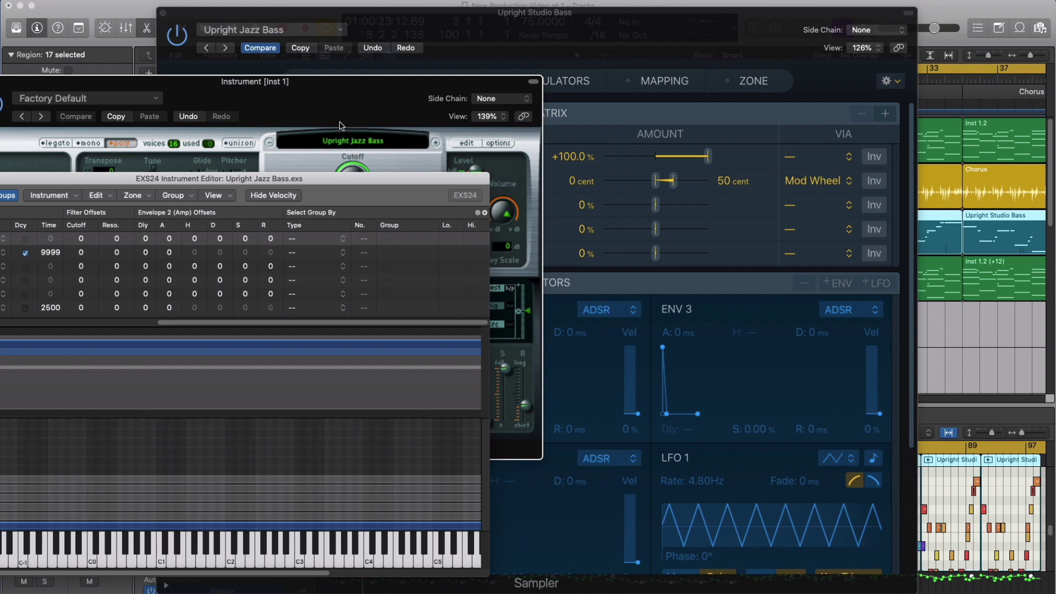
drag(329, 183, 364, 514)
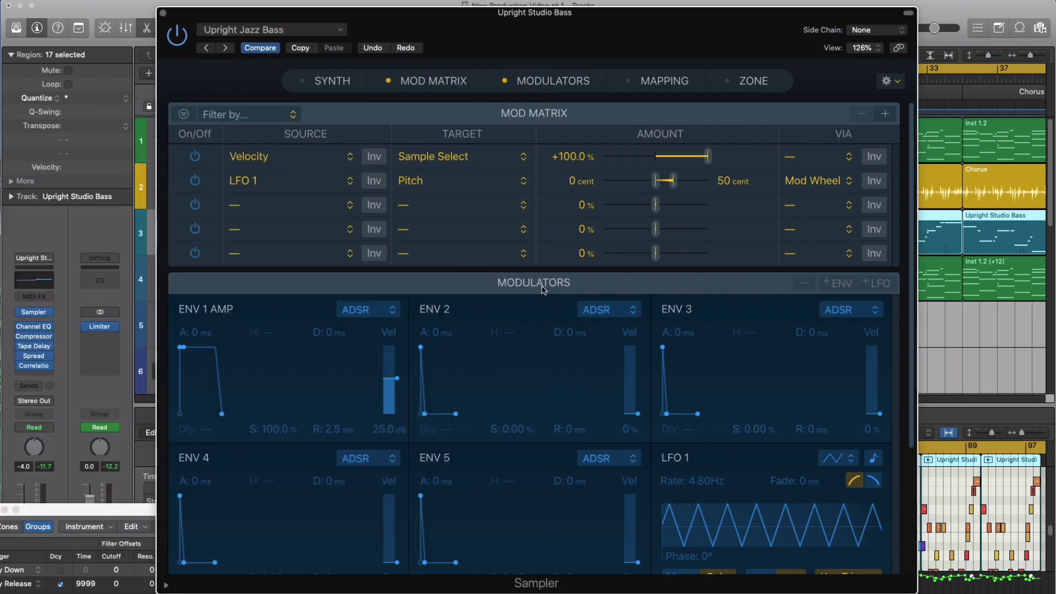
Look over the Sampler's envelopes and LFOs, and view the source options of the first empty Mod Matrix row.
scroll(543, 291, down, 5)
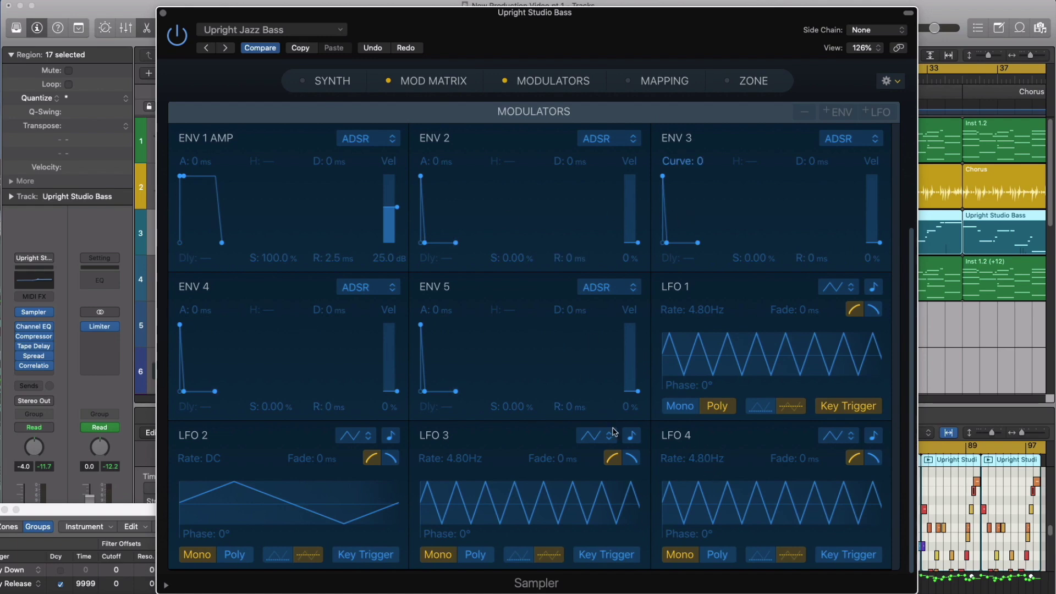
scroll(525, 269, up, 5)
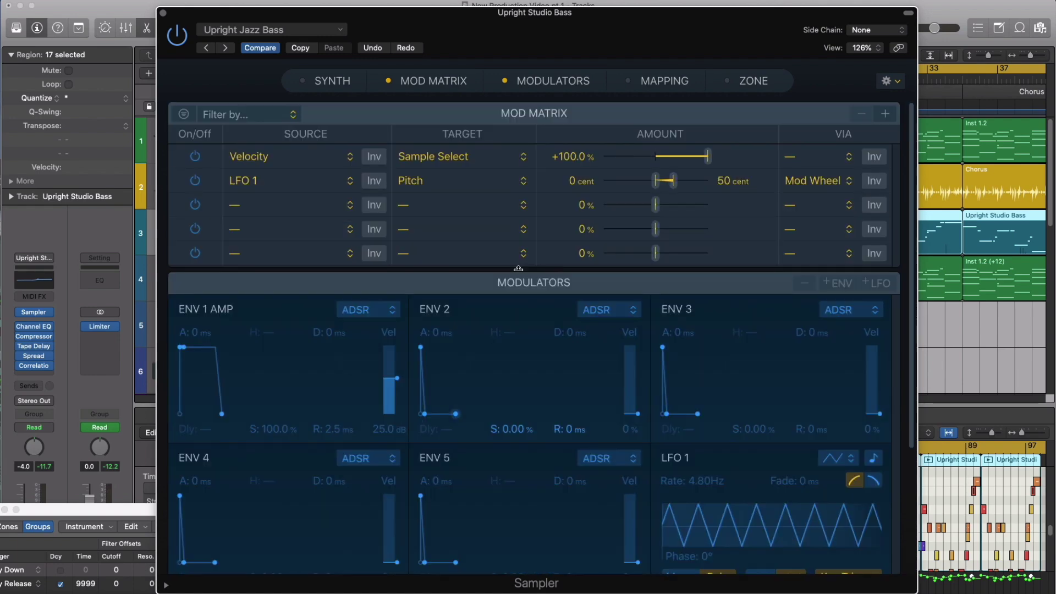
click(348, 206)
scroll(291, 330, down, 3)
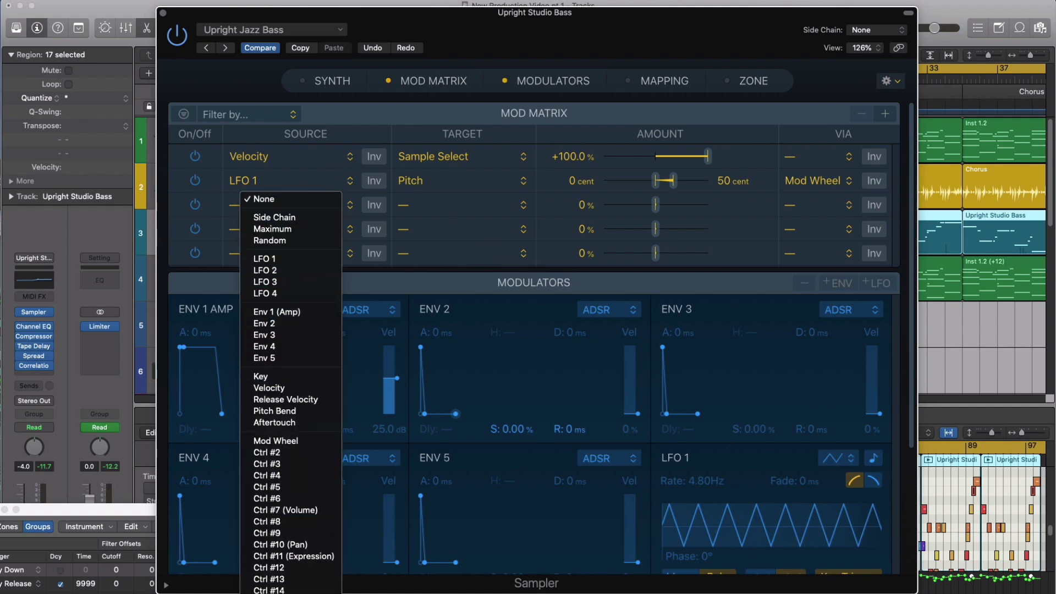
click(313, 172)
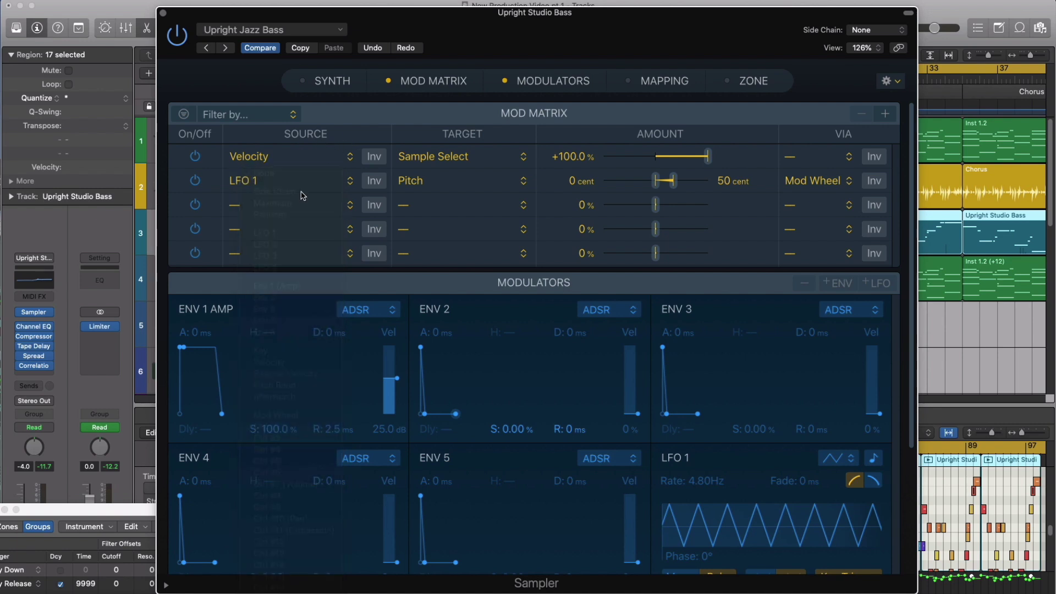
click(337, 205)
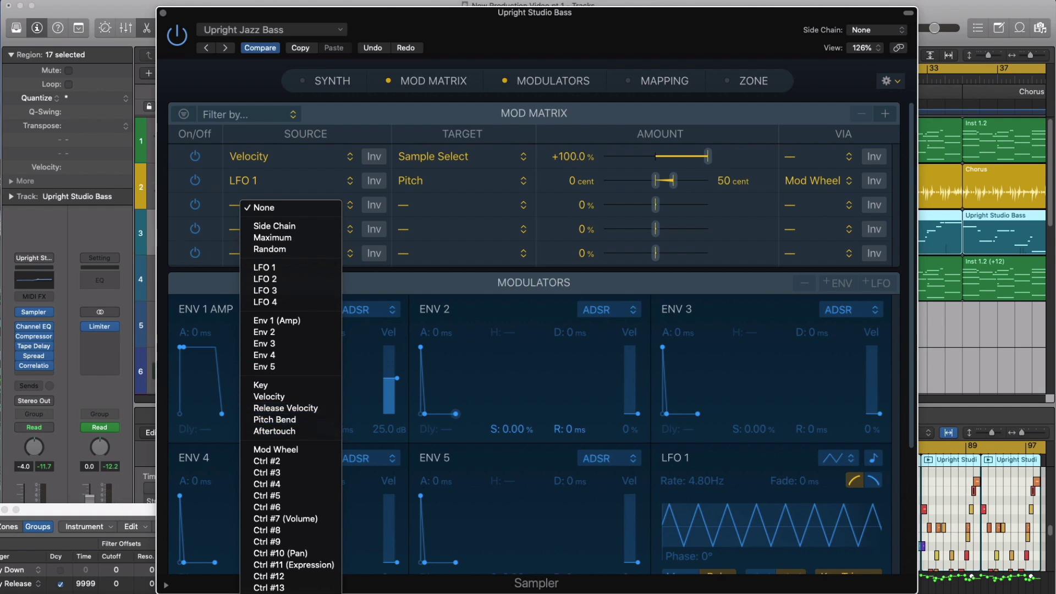
key(Escape)
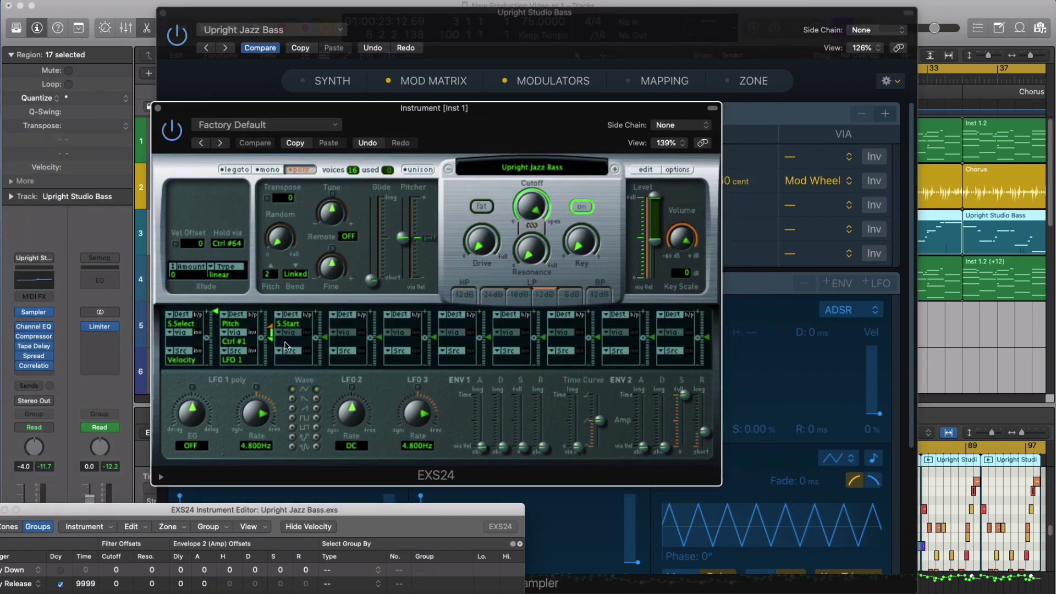
View the source options of the EXS24's fourth modulation slot and return to the Sampler.
click(346, 353)
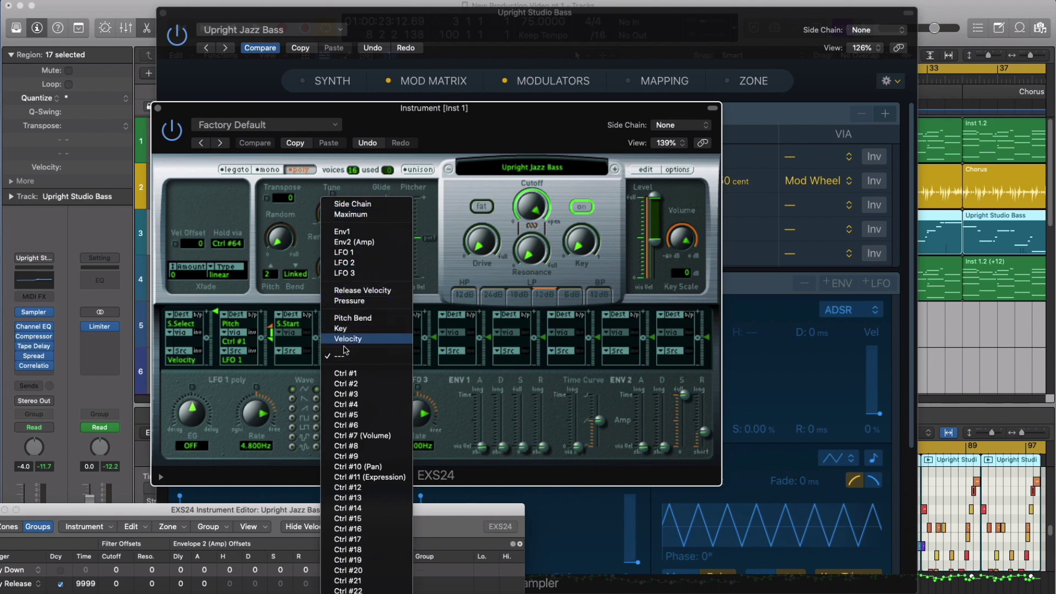
scroll(363, 530, down, 5)
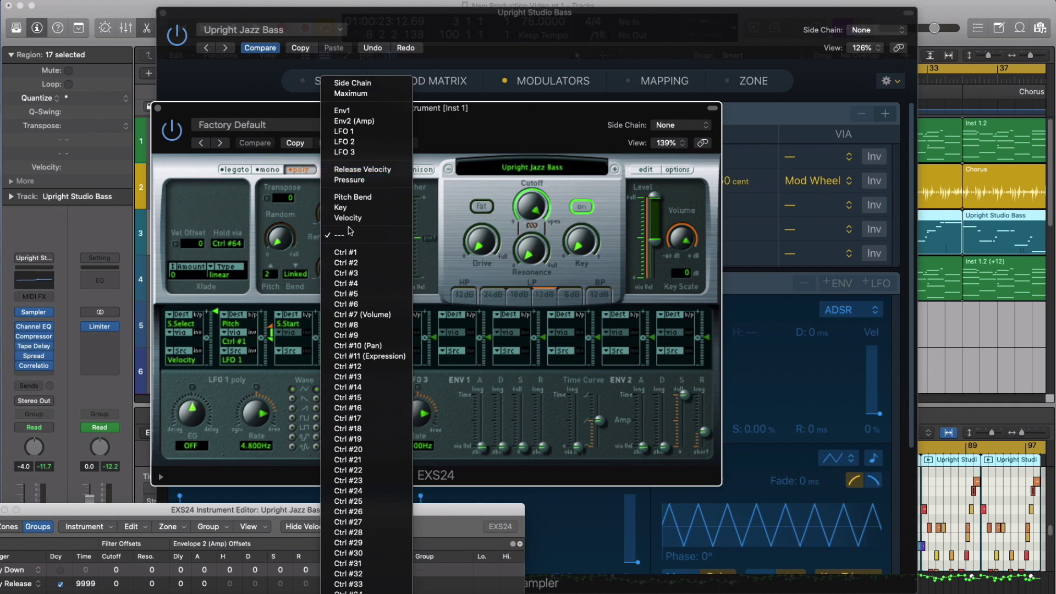
click(483, 124)
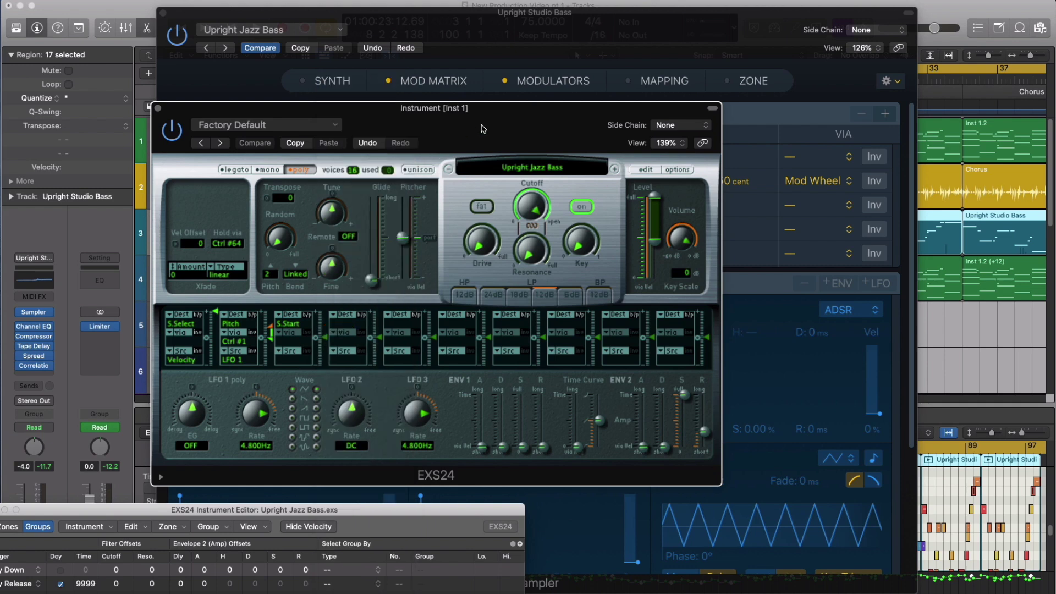
click(451, 59)
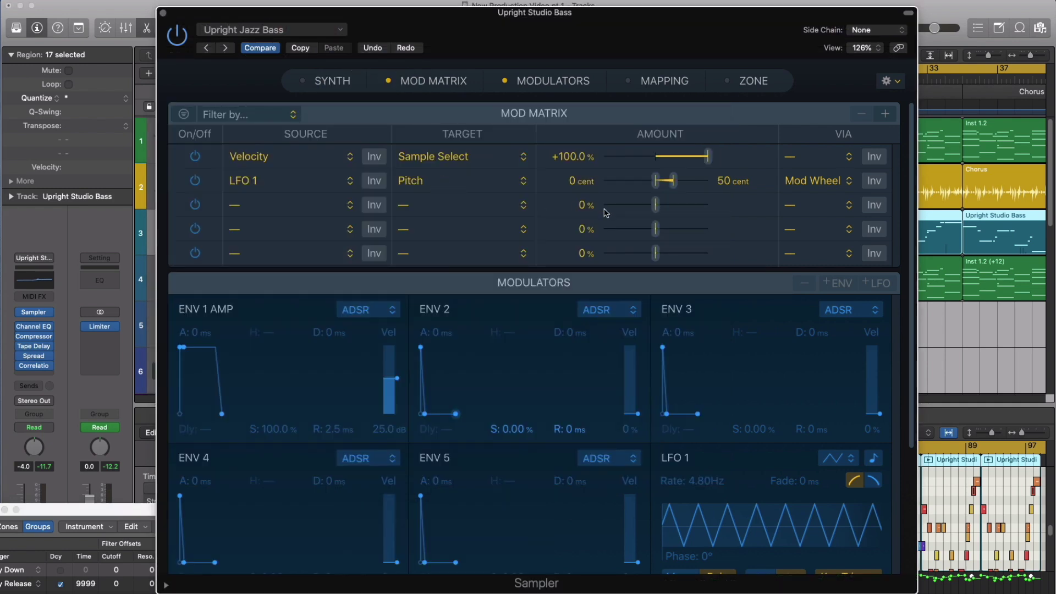
Examine the source list of the EXS24's third modulation slot, including its controller numbers, and bring the Sampler back to the front.
click(351, 205)
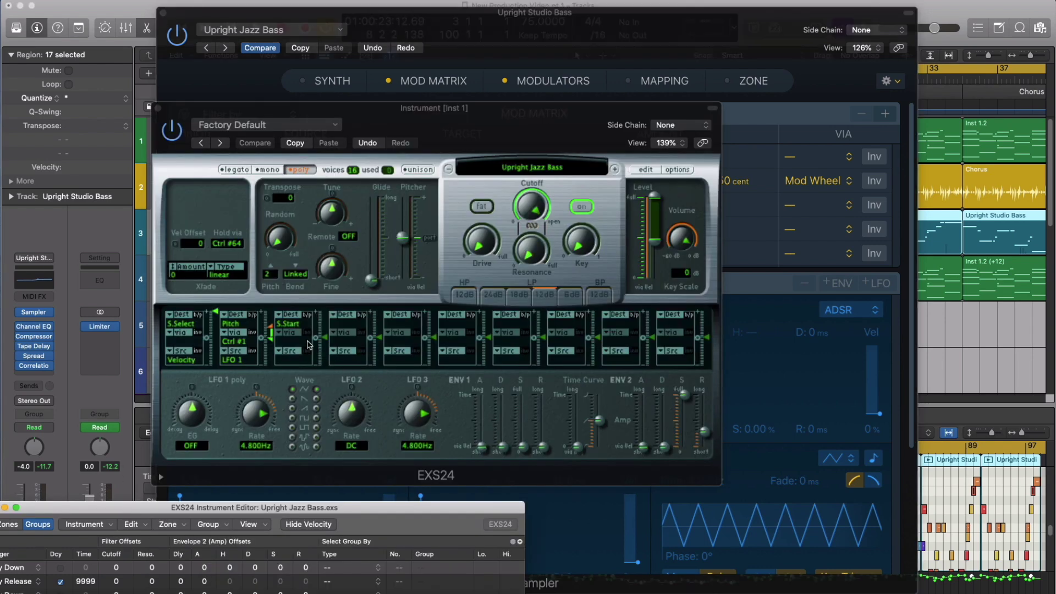
click(281, 357)
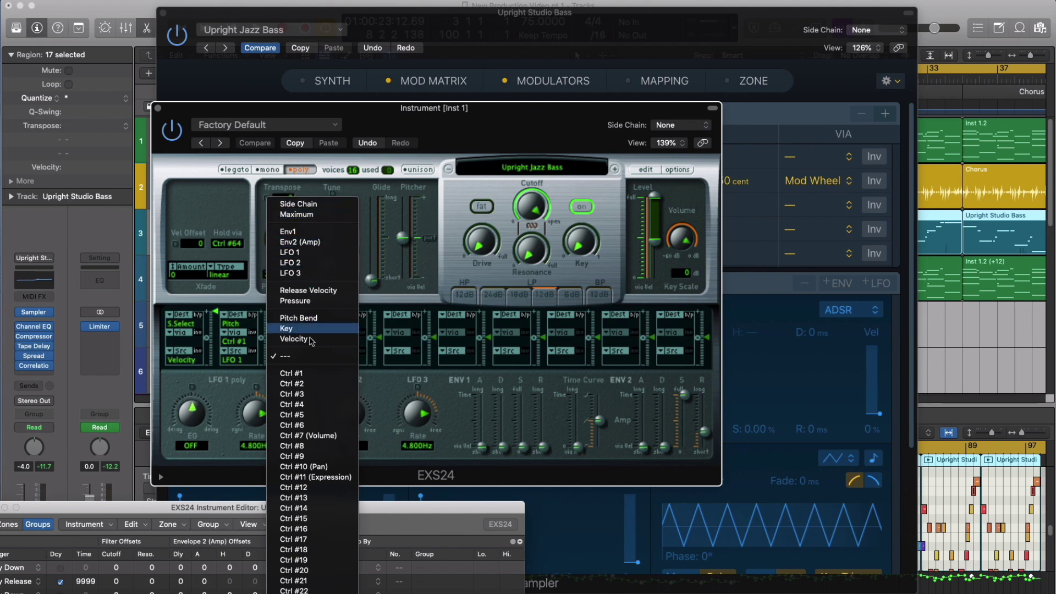
mouse_move(312, 591)
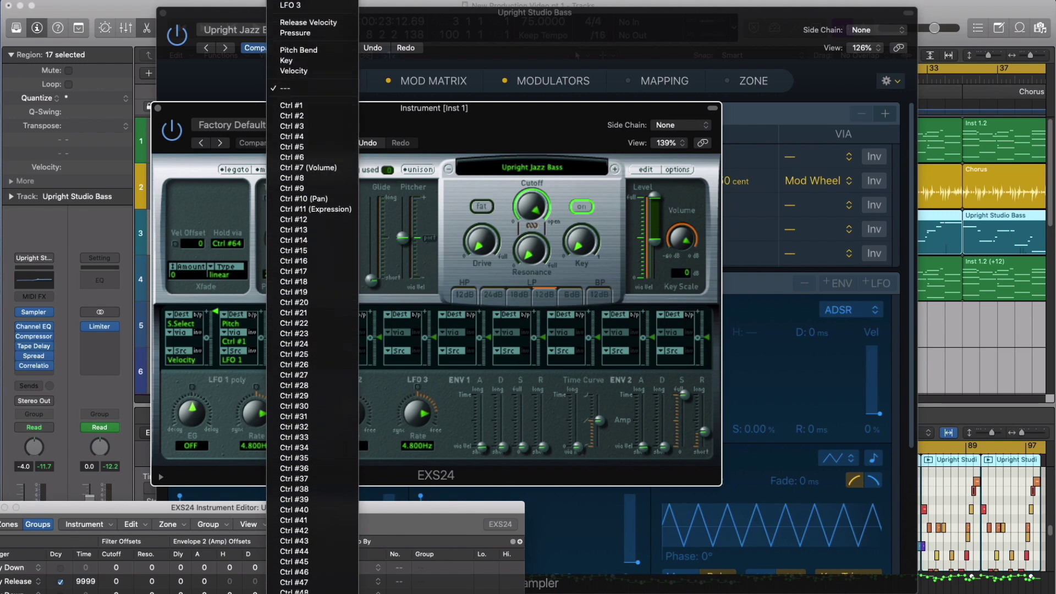
click(427, 124)
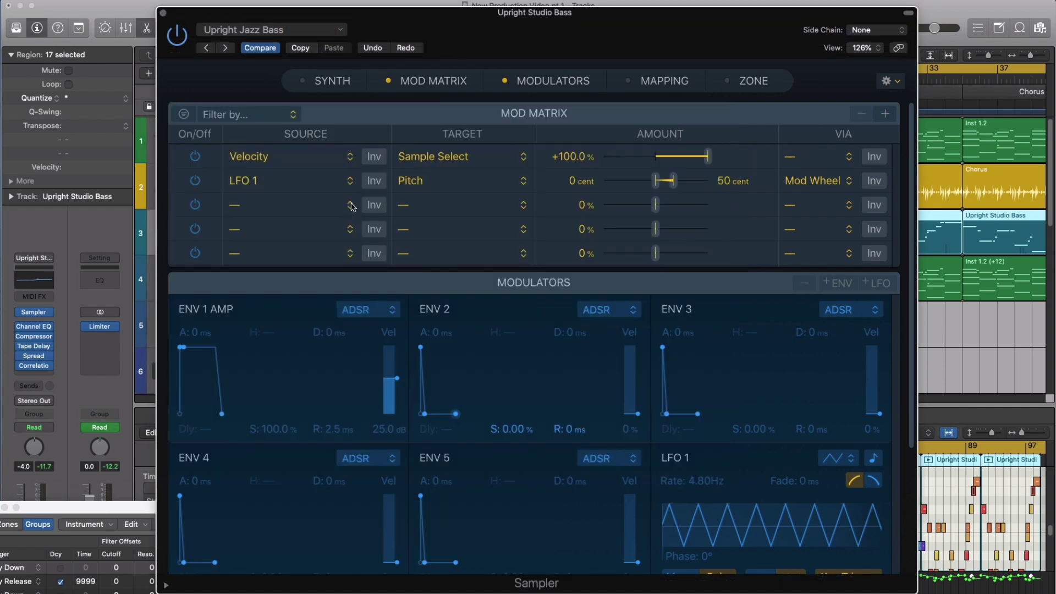
Review the source list of the first empty Mod Matrix row down to its grouped controller numbers, leaving the source unset.
click(350, 205)
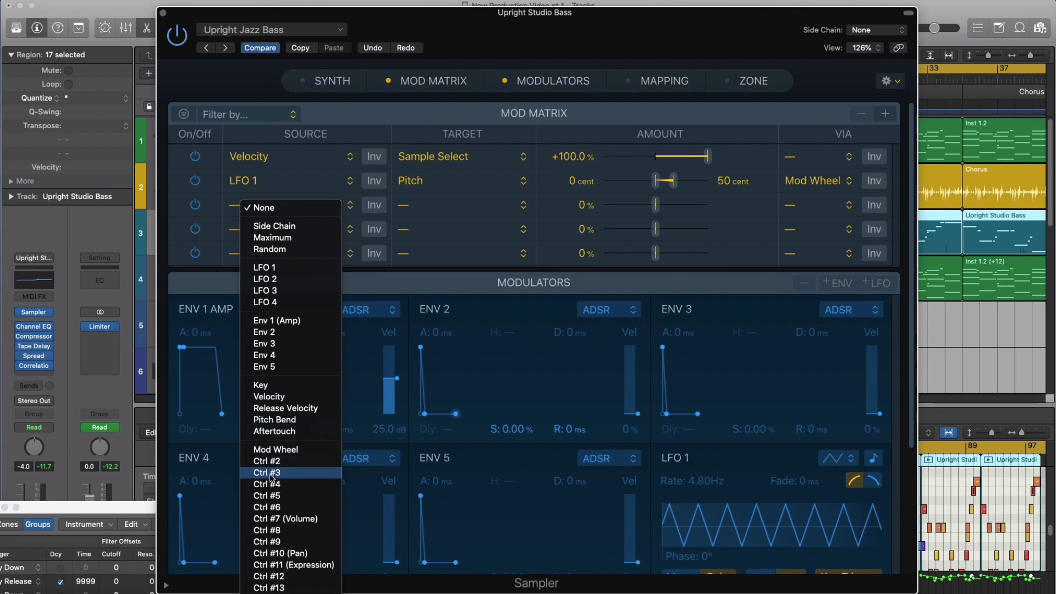
scroll(270, 474, down, 5)
click(339, 124)
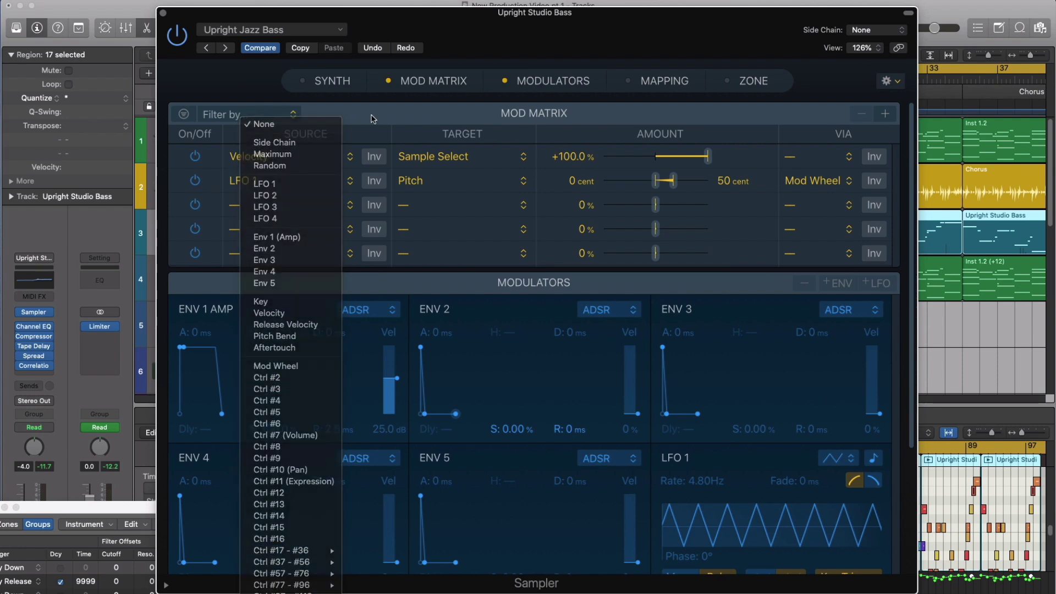
View the target and via options of the first empty Mod Matrix row without assigning either.
click(524, 209)
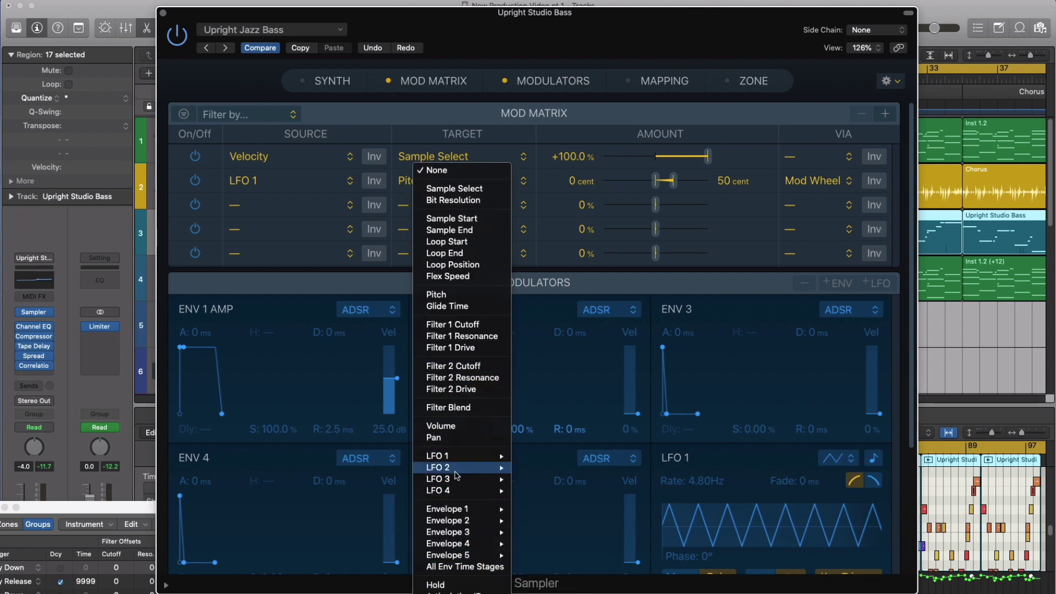
mouse_move(448, 491)
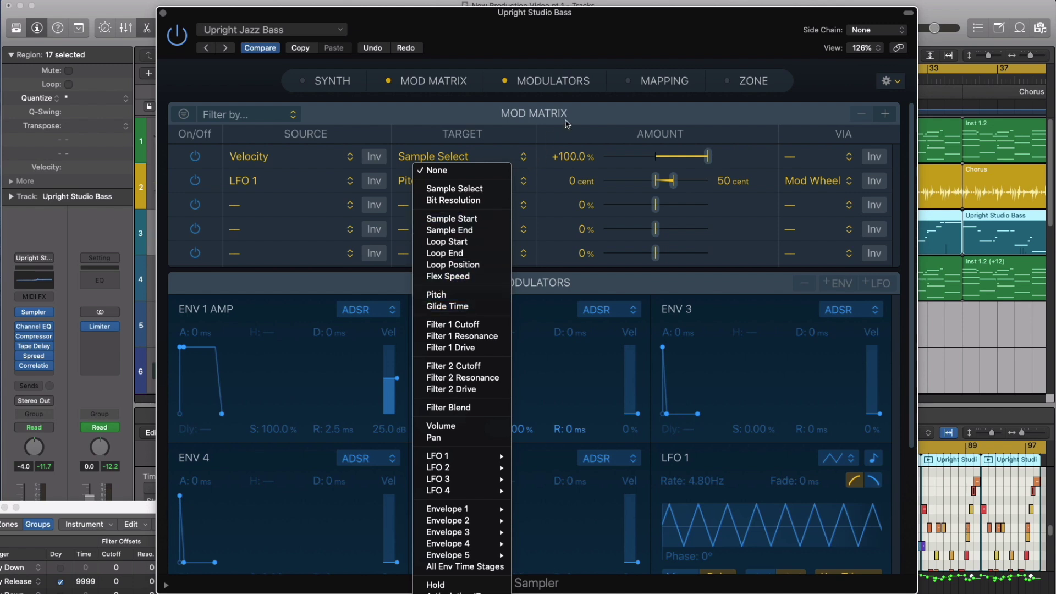
click(440, 294)
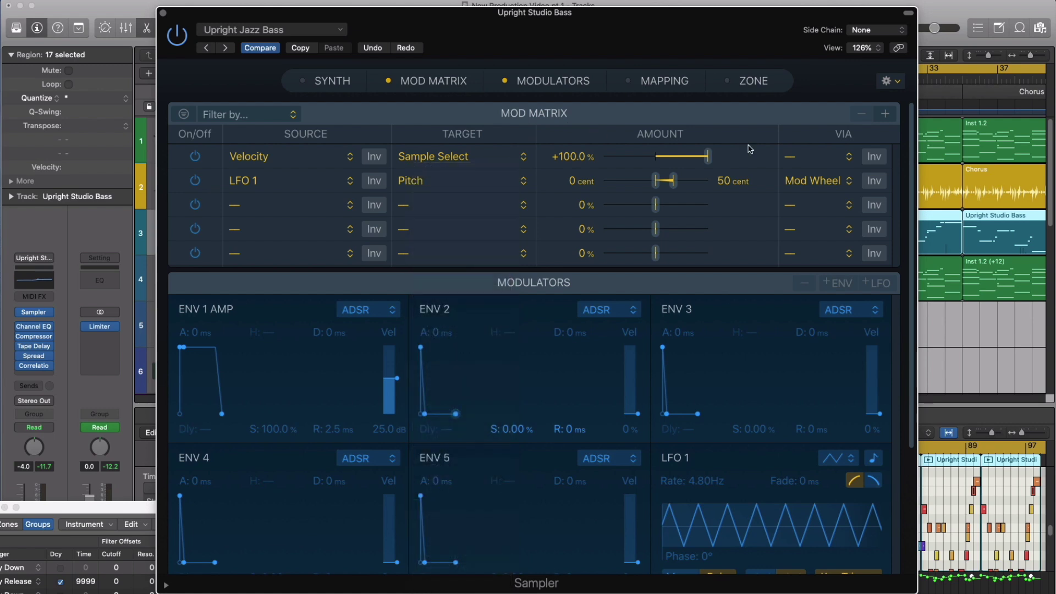
click(850, 208)
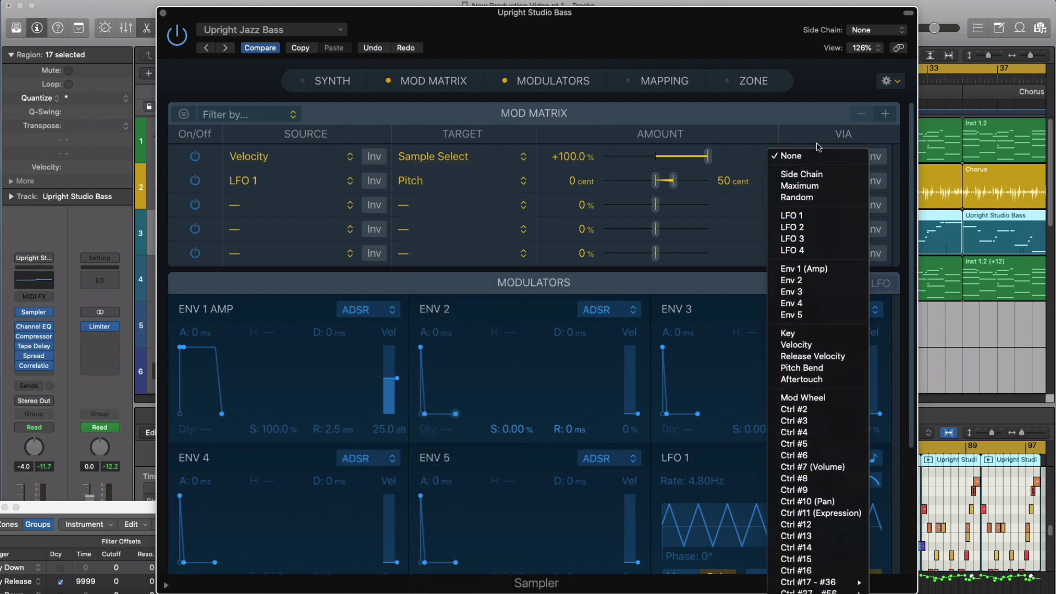
click(791, 136)
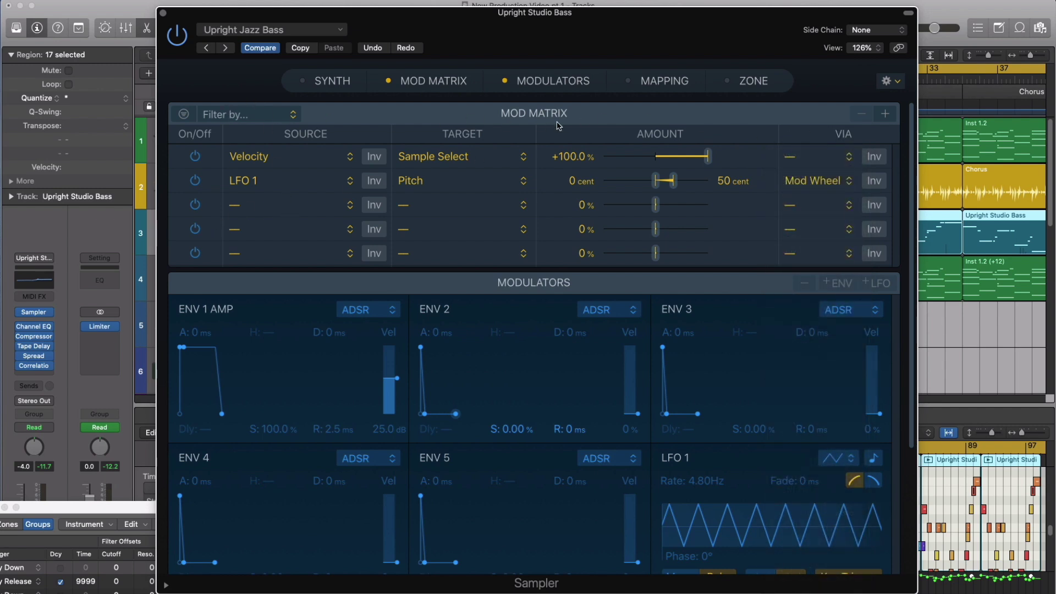
Hide the Mod Matrix and Modulators sections and show the Mapping editor as a zone list.
click(388, 81)
click(470, 81)
click(504, 84)
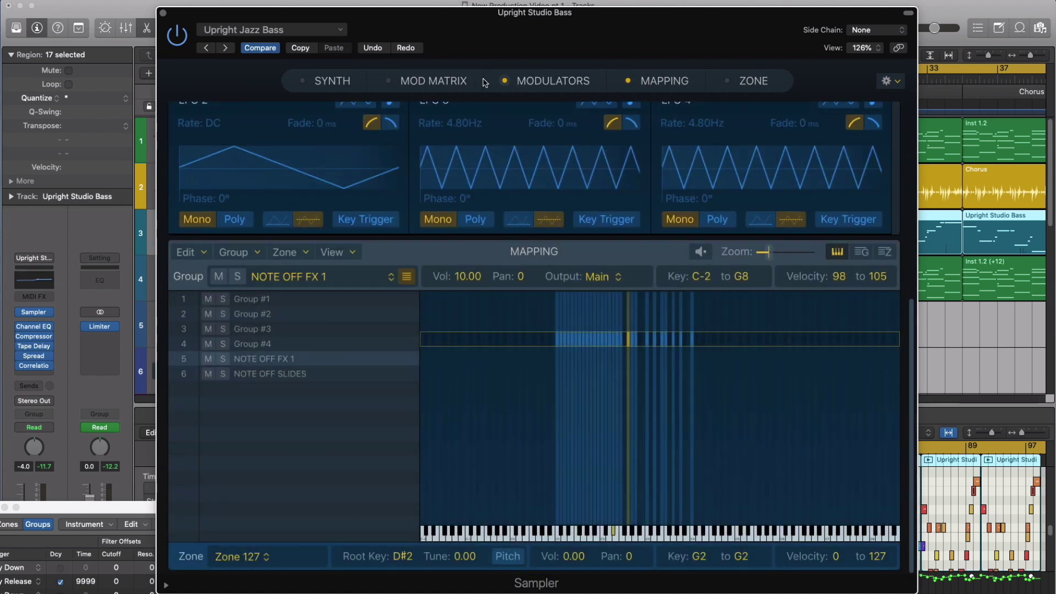
click(504, 81)
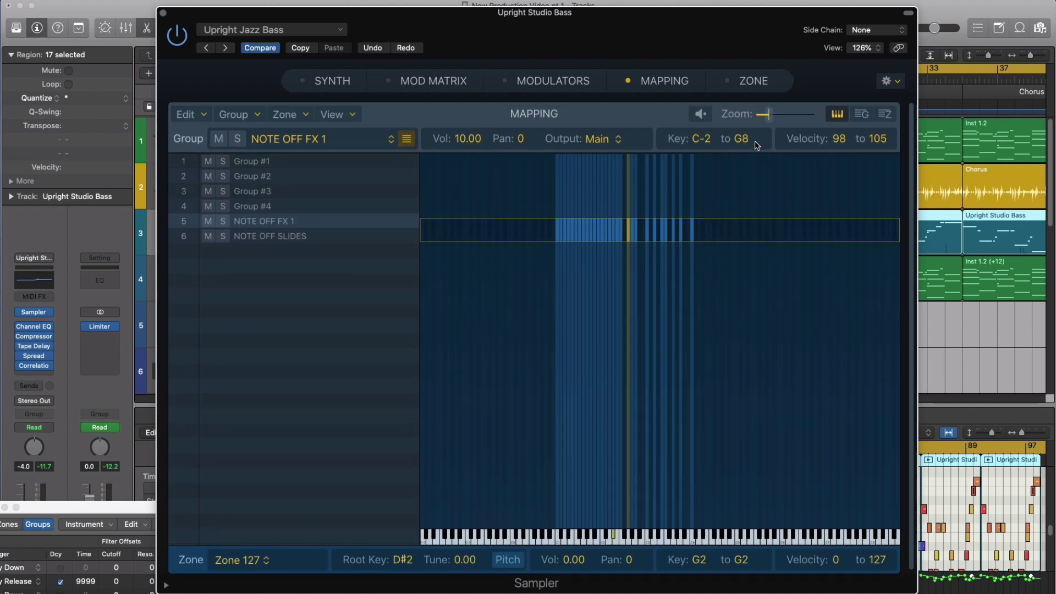
click(885, 115)
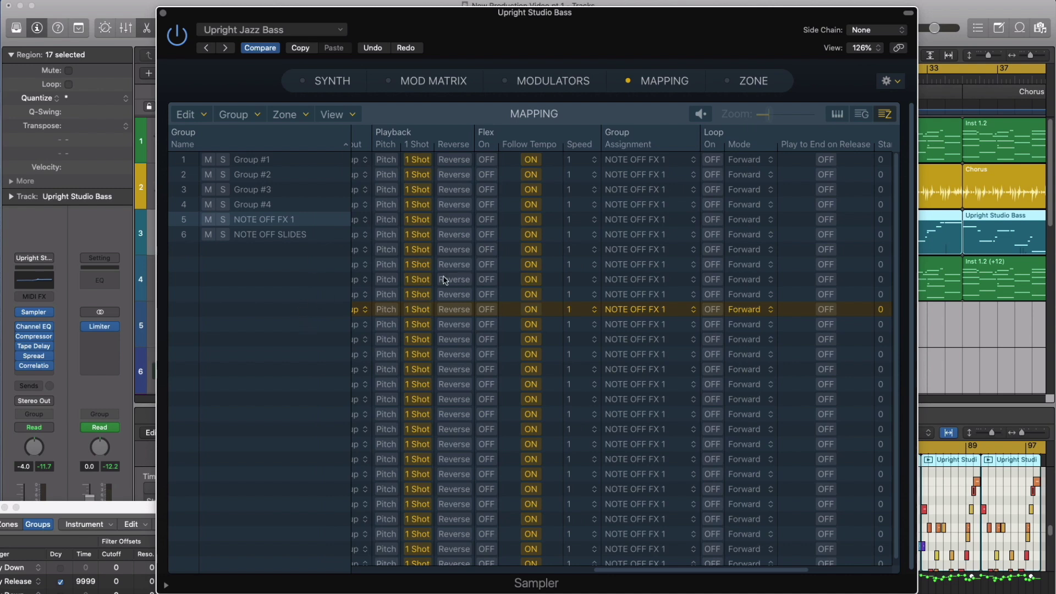
Browse the Mapping editor's view, zone, group and edit commands.
click(333, 116)
click(301, 115)
click(285, 114)
click(252, 117)
click(238, 117)
click(178, 117)
click(179, 116)
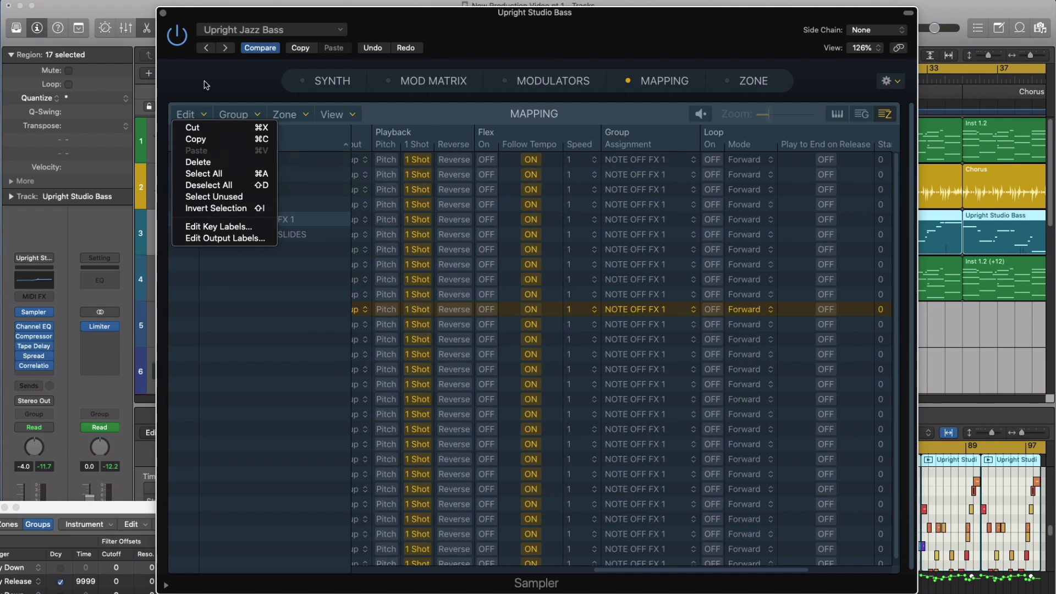
click(221, 101)
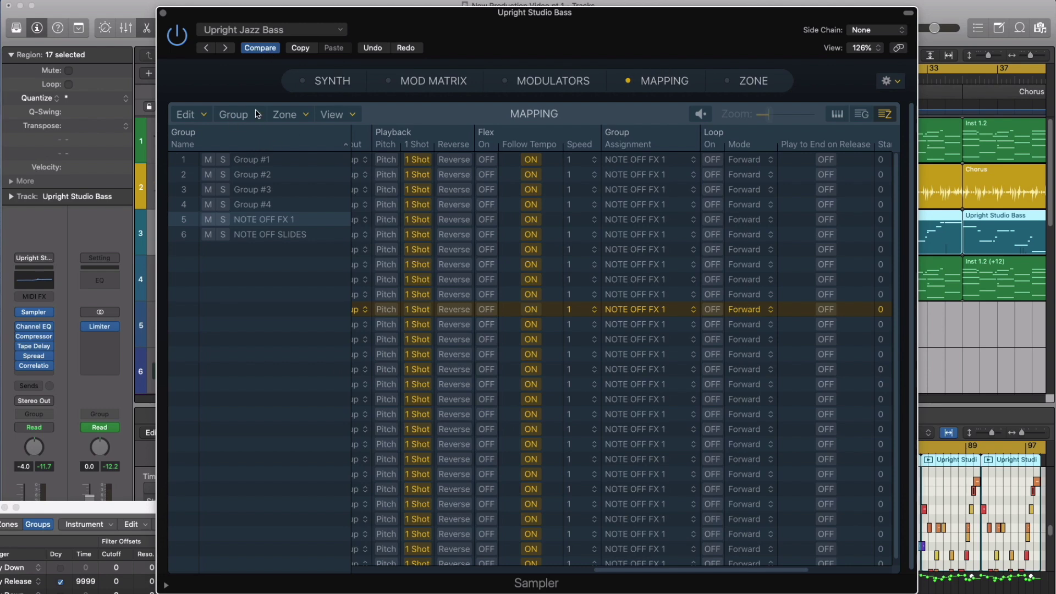
Open the file browser for loading audio files into zones and close it without loading anything.
click(282, 116)
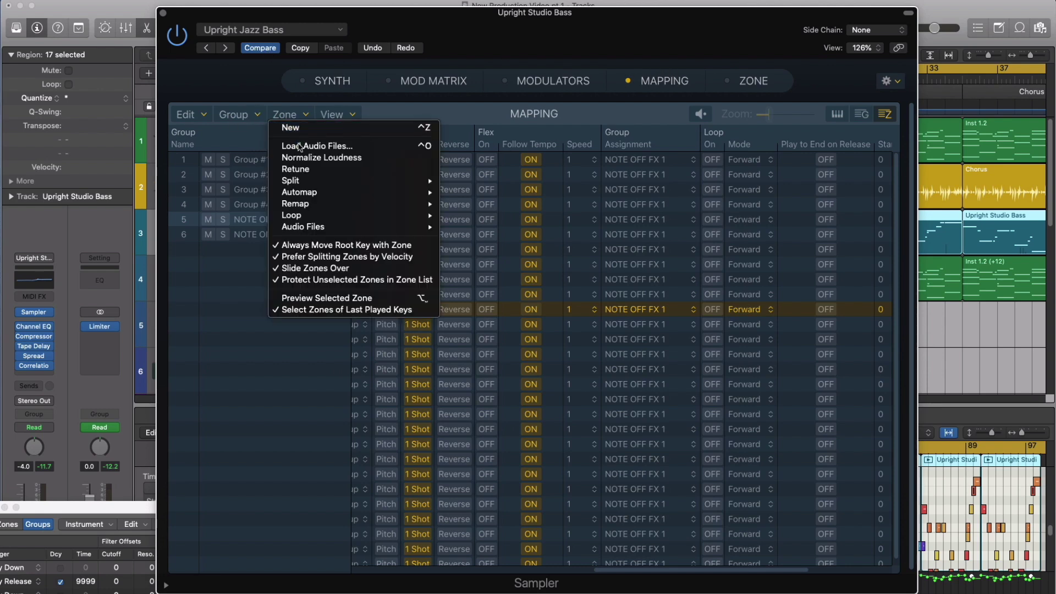
click(342, 148)
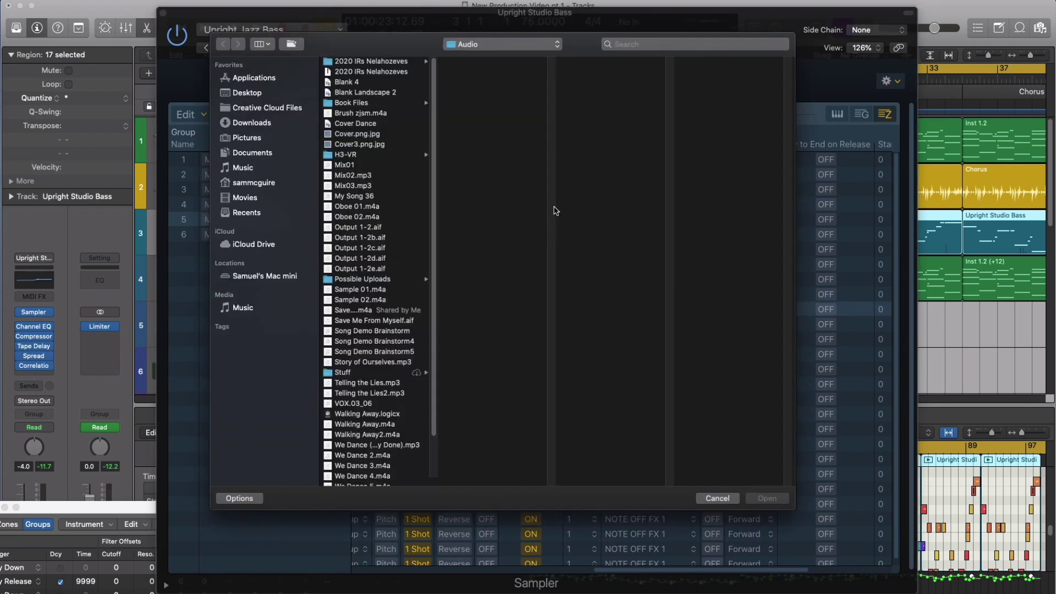
click(717, 498)
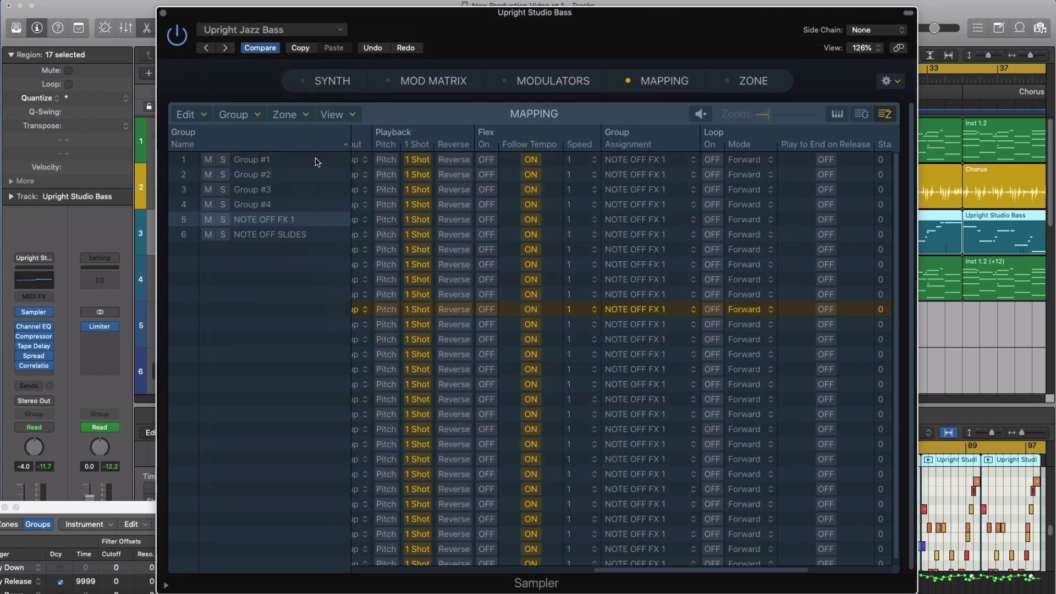
Review the zone commands for Automap, Loop, Remap and Audio Files in the Mapping editor.
click(287, 117)
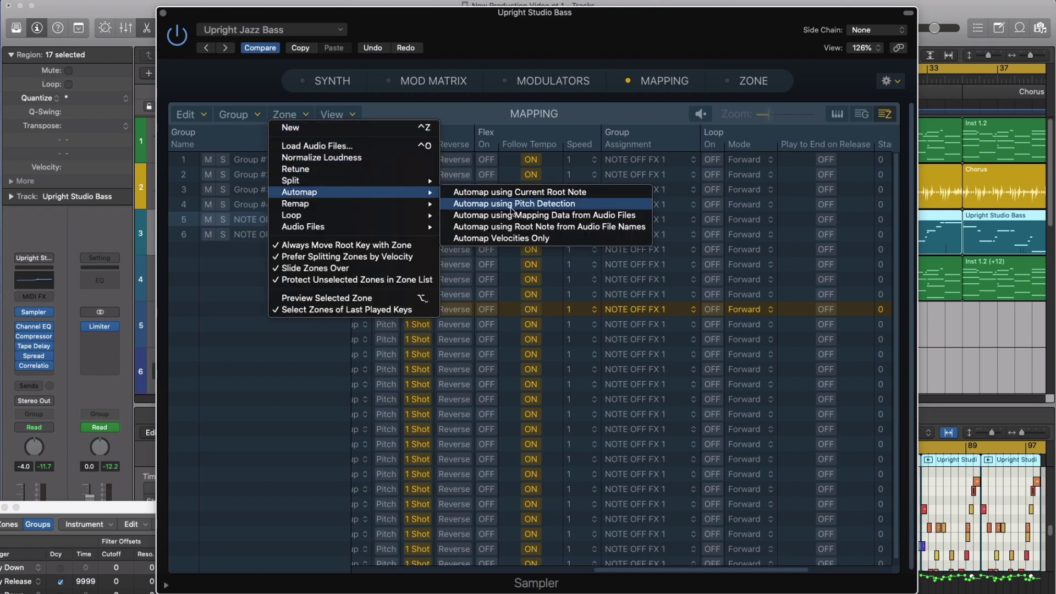
mouse_move(354, 214)
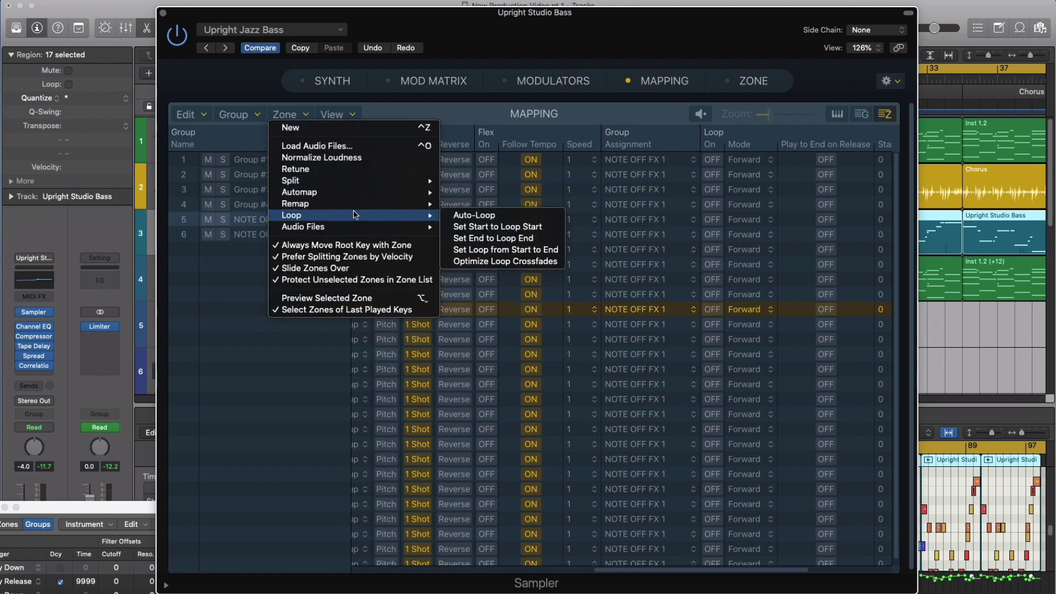
mouse_move(344, 180)
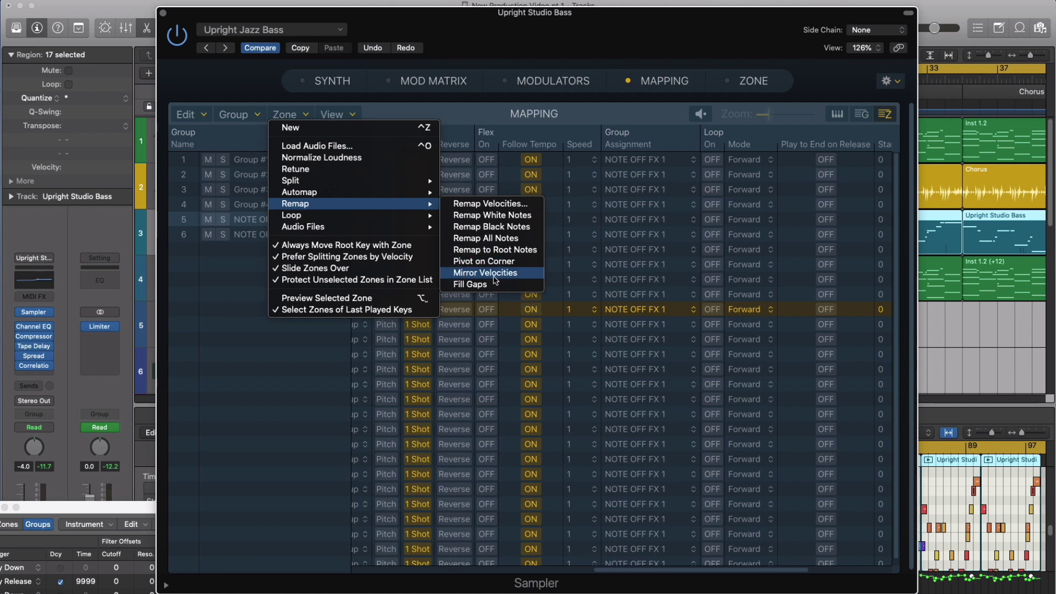
mouse_move(411, 218)
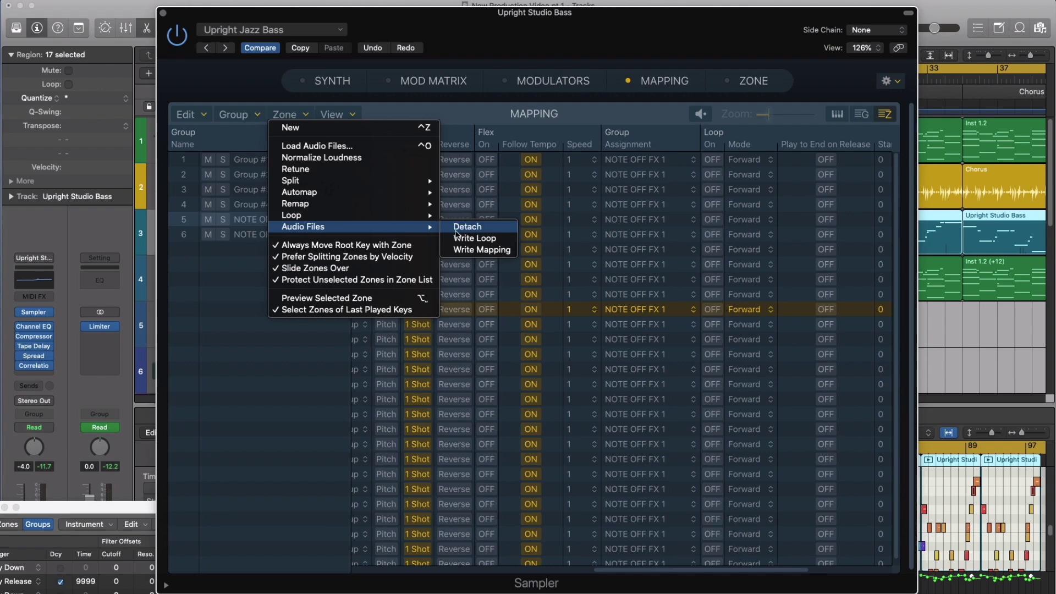
Close the zone commands and move the Sampler window down to uncover the Tracks area and Piano Roll.
click(423, 117)
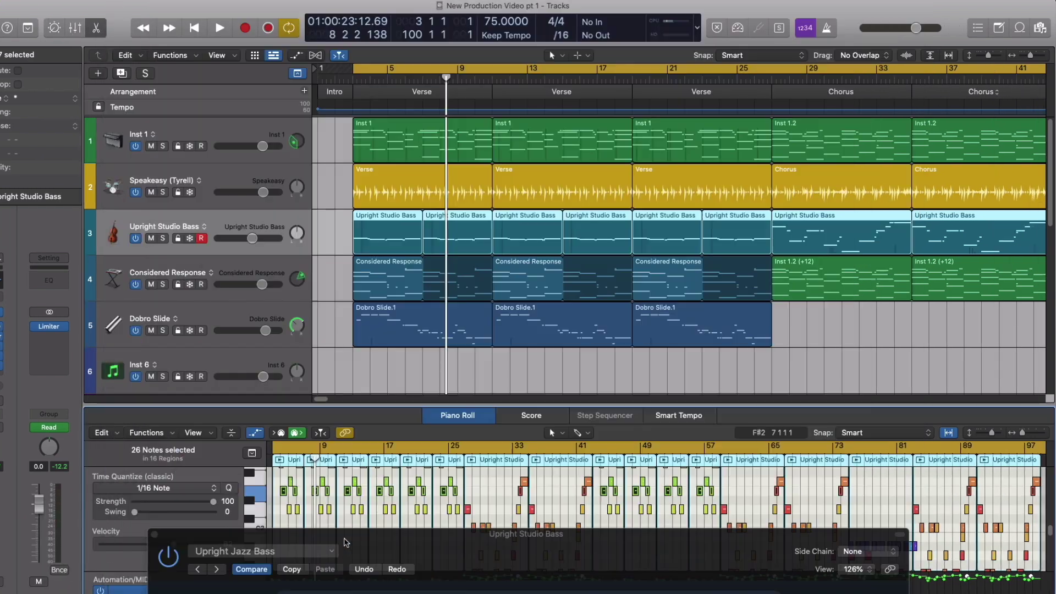
drag(336, 558, 408, 586)
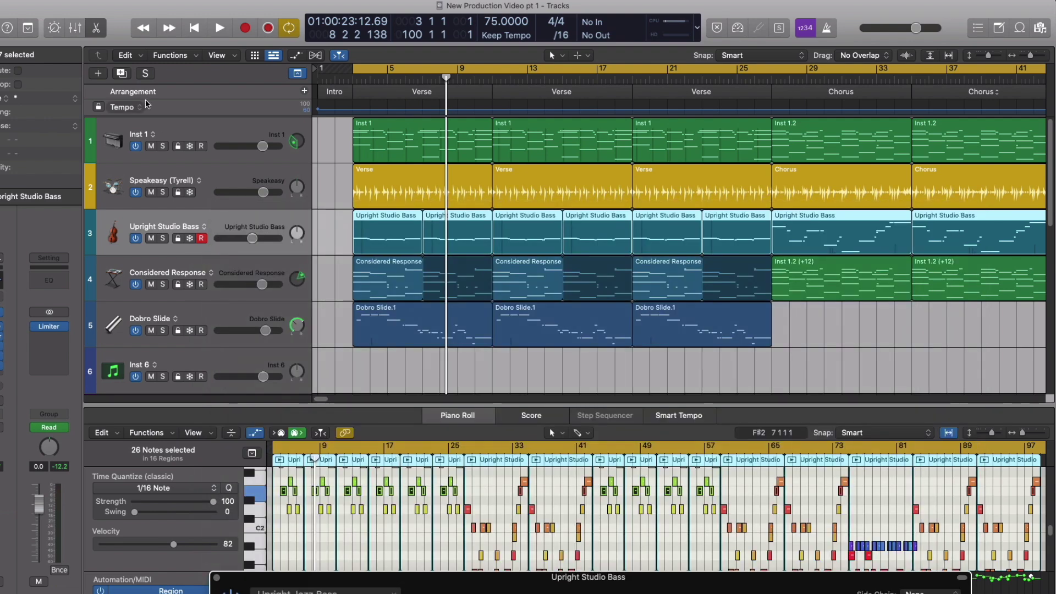
Add a new software instrument track below the last audio track, Audio 6, and solo it.
scroll(242, 303, down, 5)
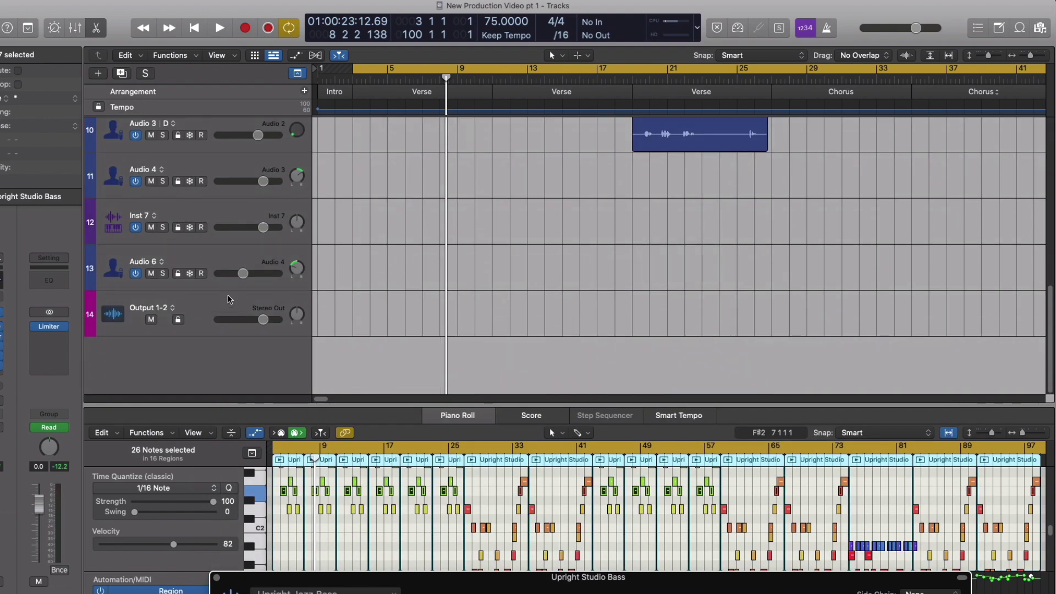
click(198, 328)
click(97, 1)
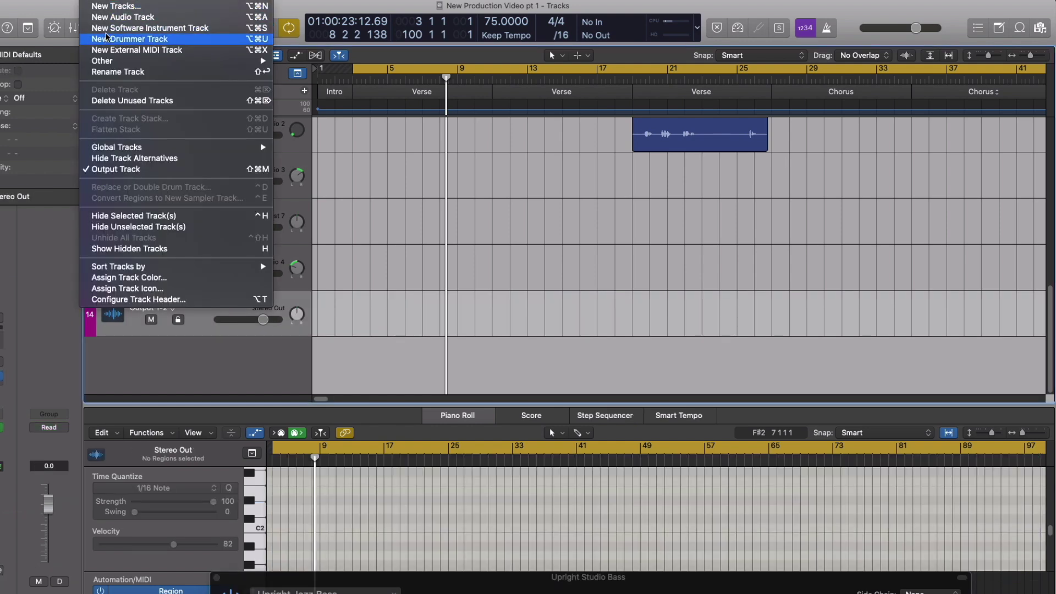
click(260, 245)
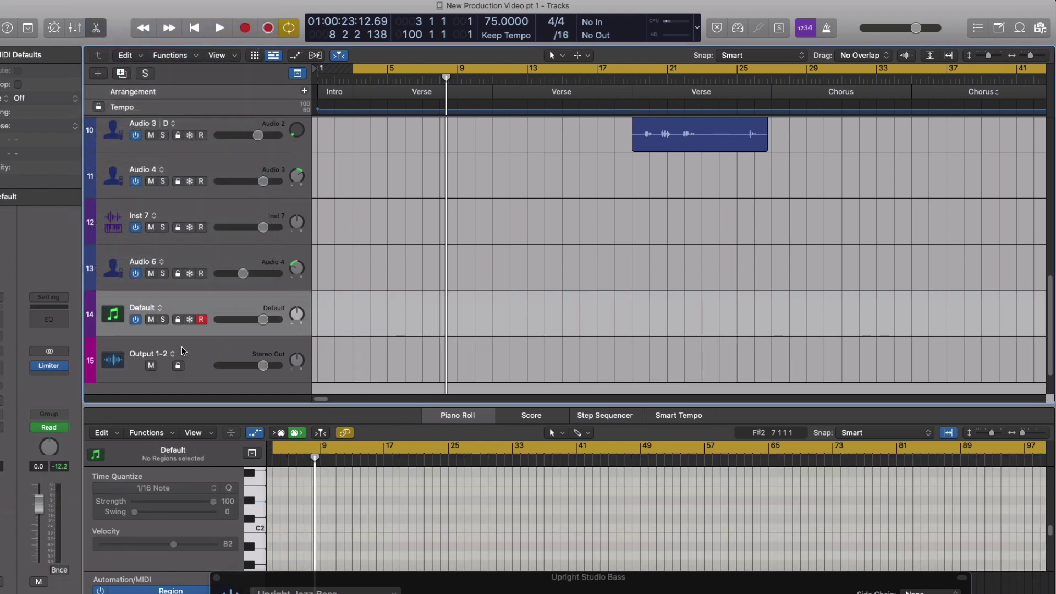
click(162, 319)
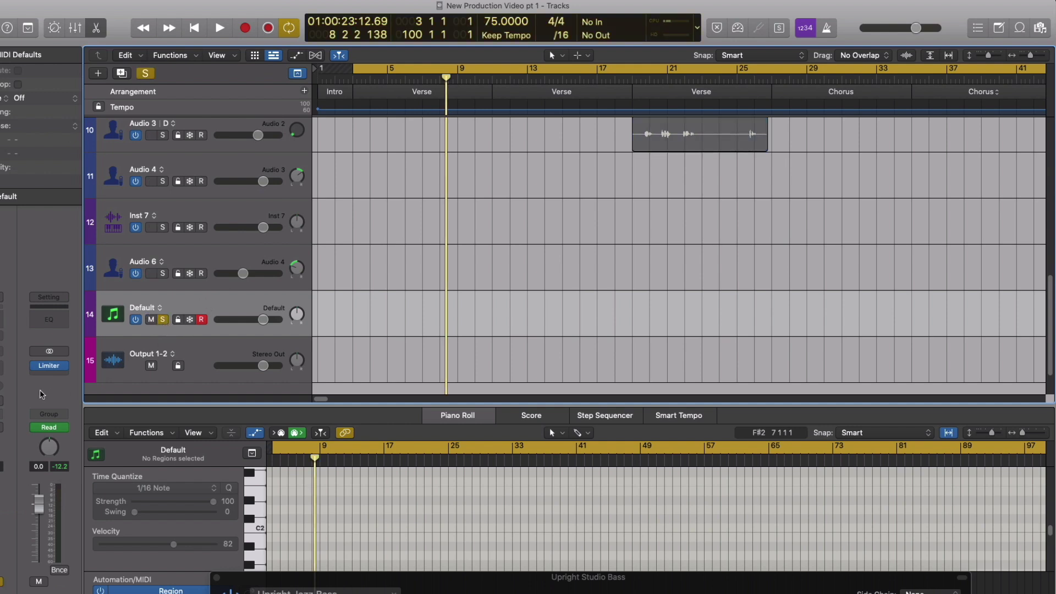
Load Quick Sampler (Single Sample) as the instrument on the new track.
click(3, 353)
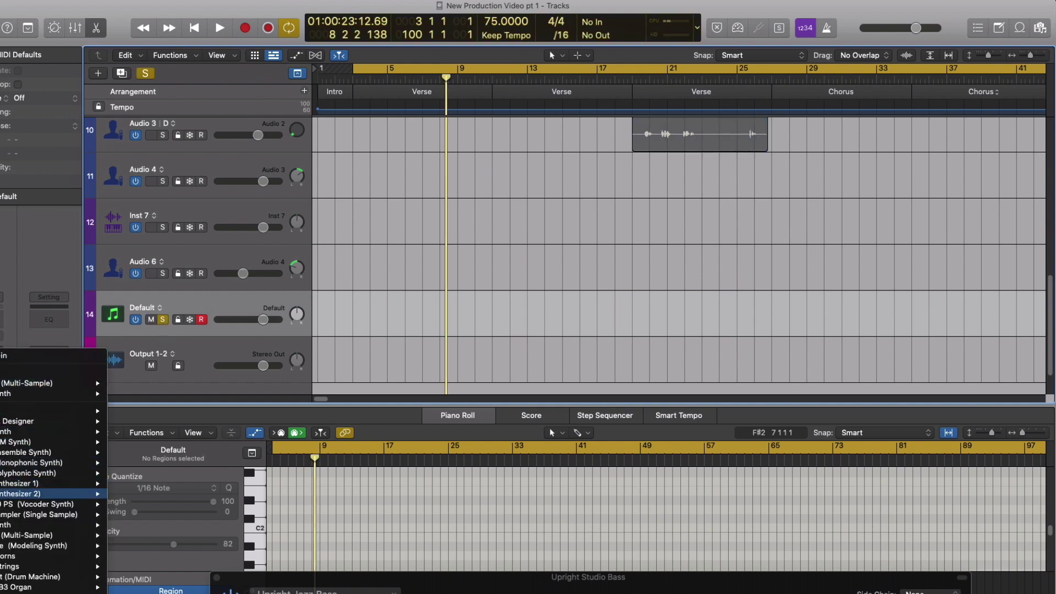
mouse_move(22, 515)
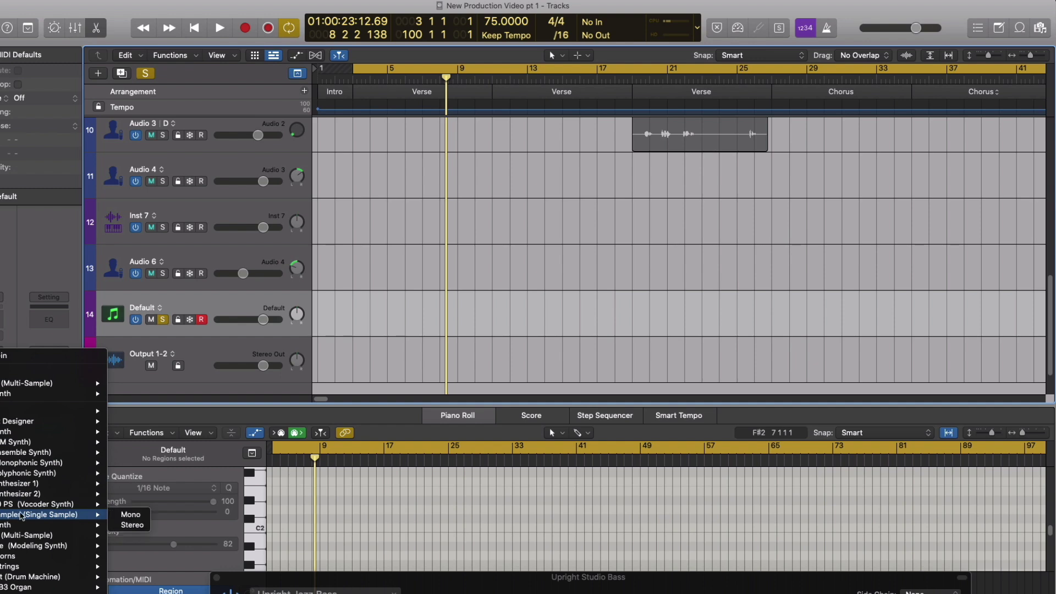
click(132, 514)
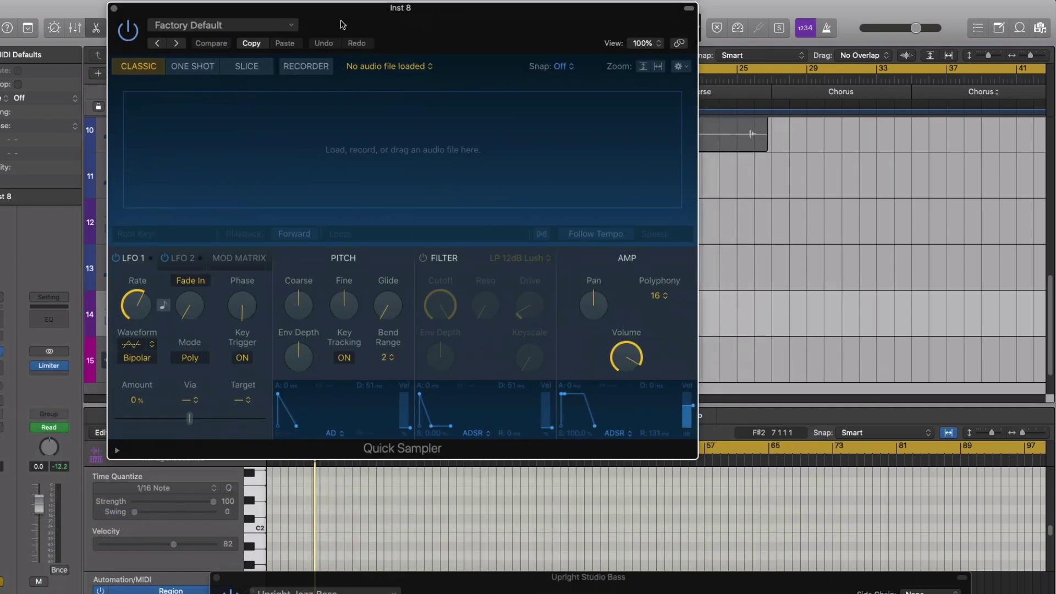
Switch Quick Sampler to Recorder mode, set its input to Input 1 and record a sample.
click(336, 124)
click(242, 306)
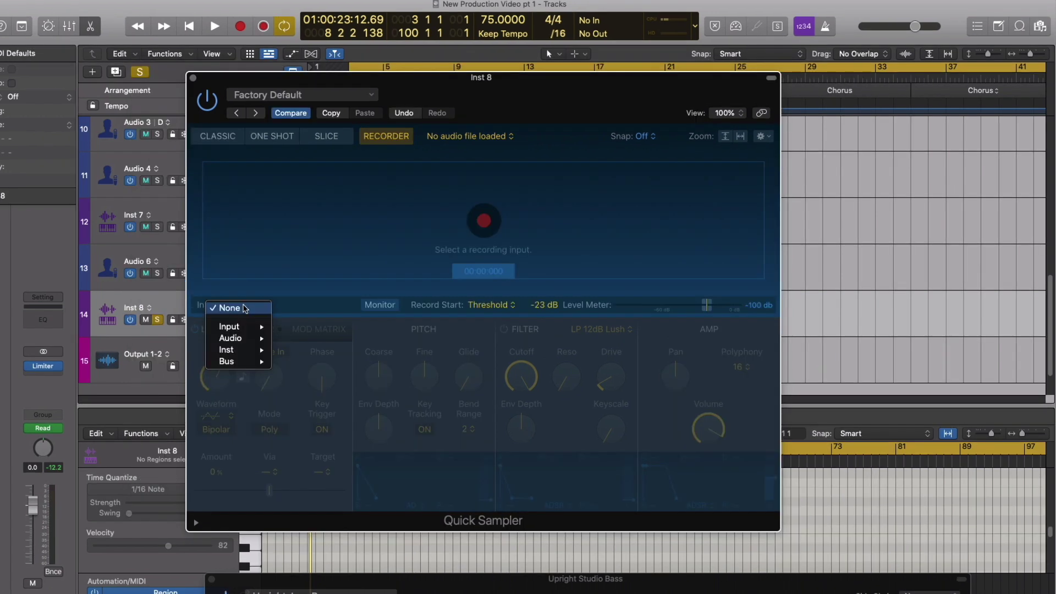
mouse_move(242, 326)
click(303, 327)
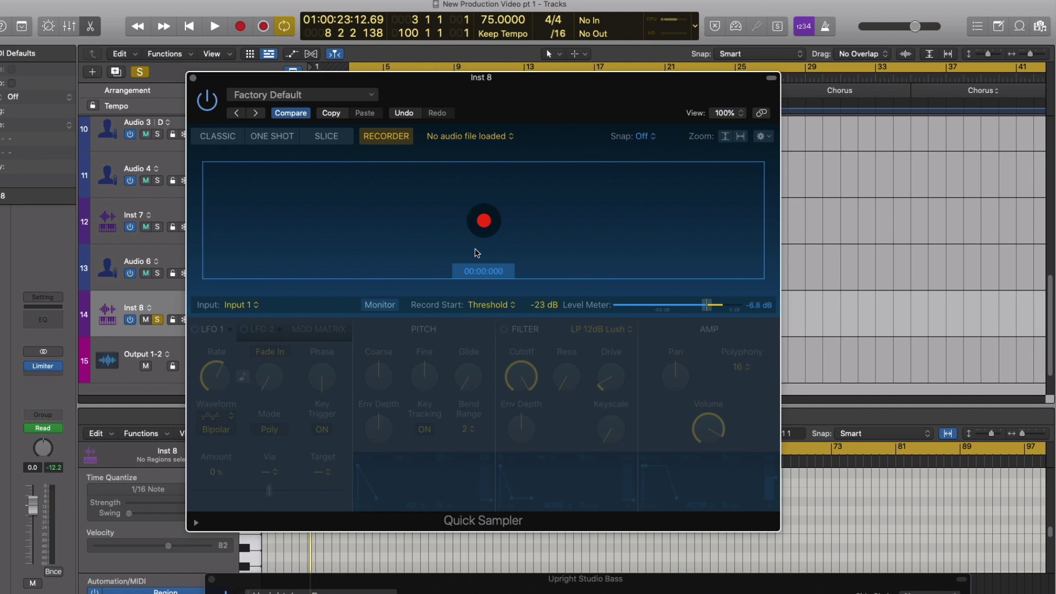
click(487, 221)
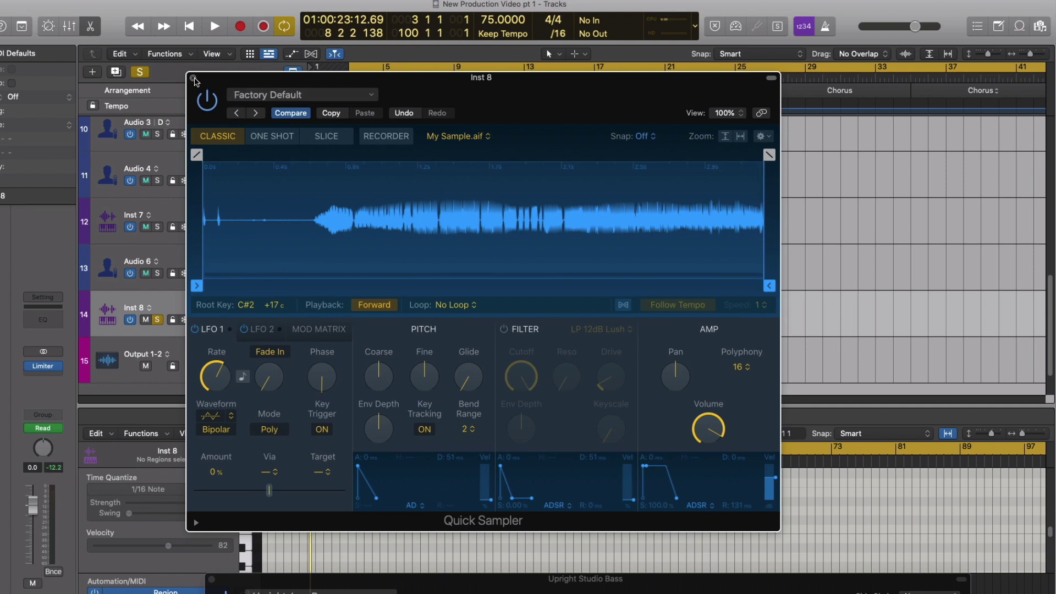
Close Quick Sampler, replace it with the stereo Sampler (Multi-Sample), and bring its window up fully into view.
click(194, 79)
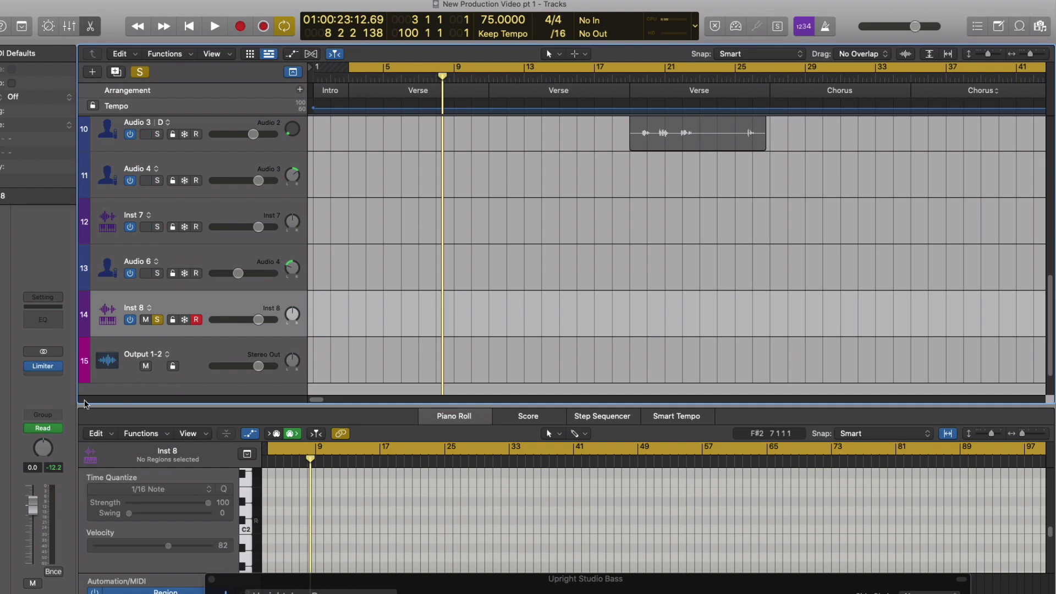
click(24, 348)
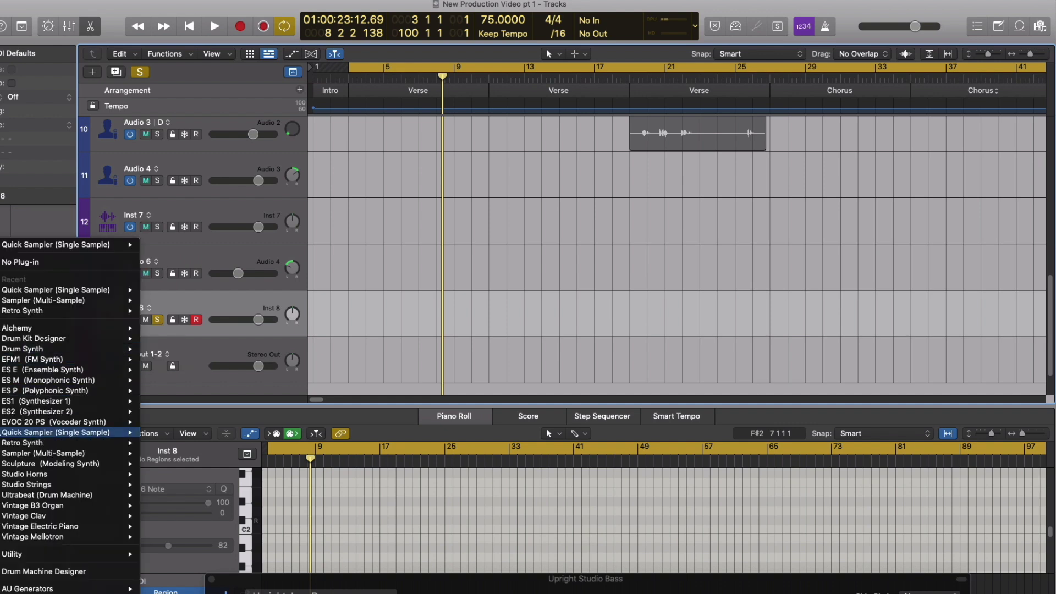
mouse_move(80, 453)
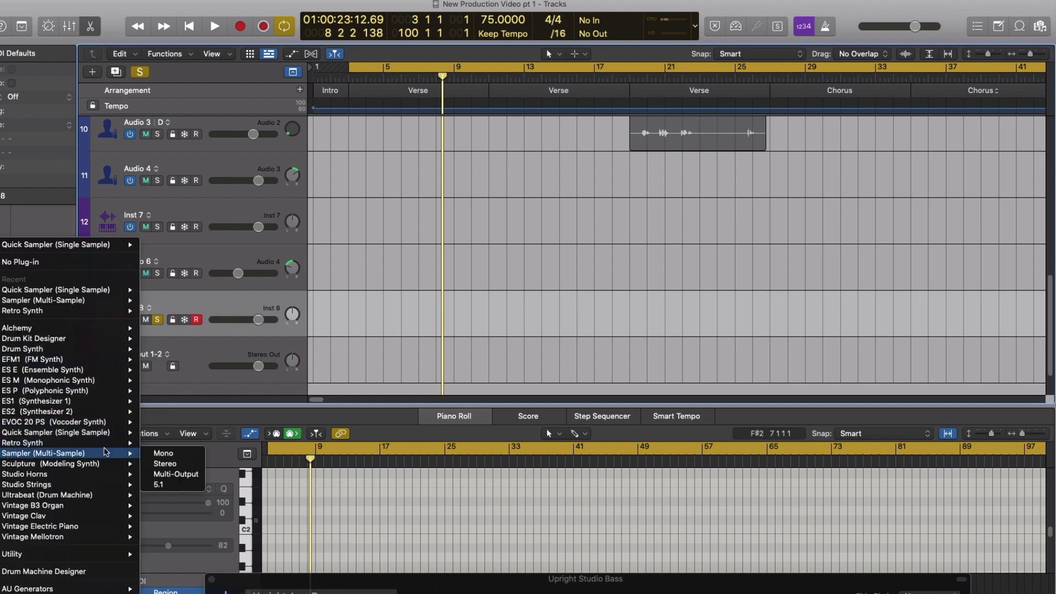
click(165, 463)
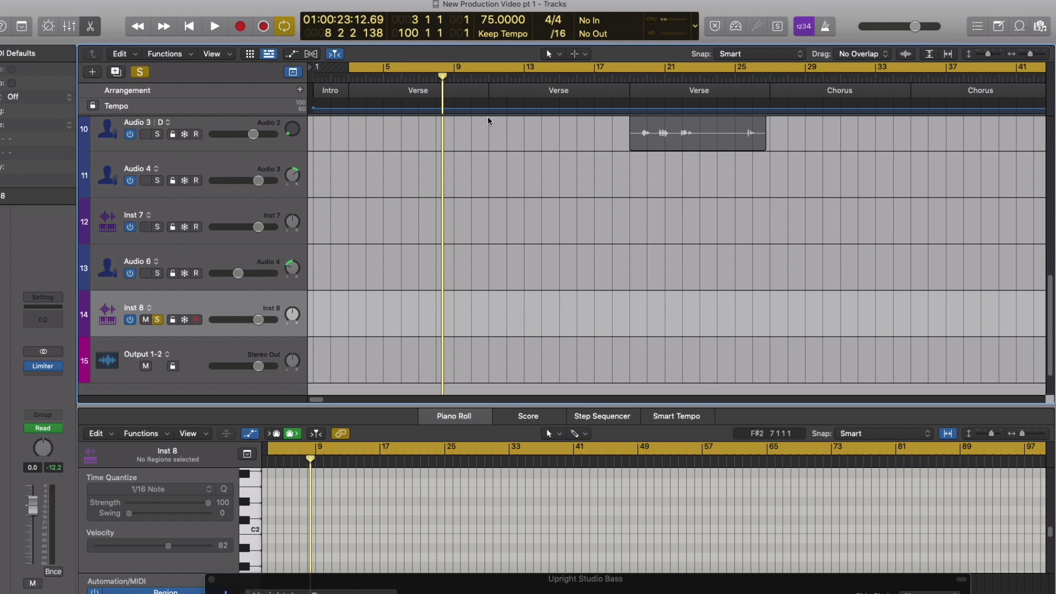
key(v)
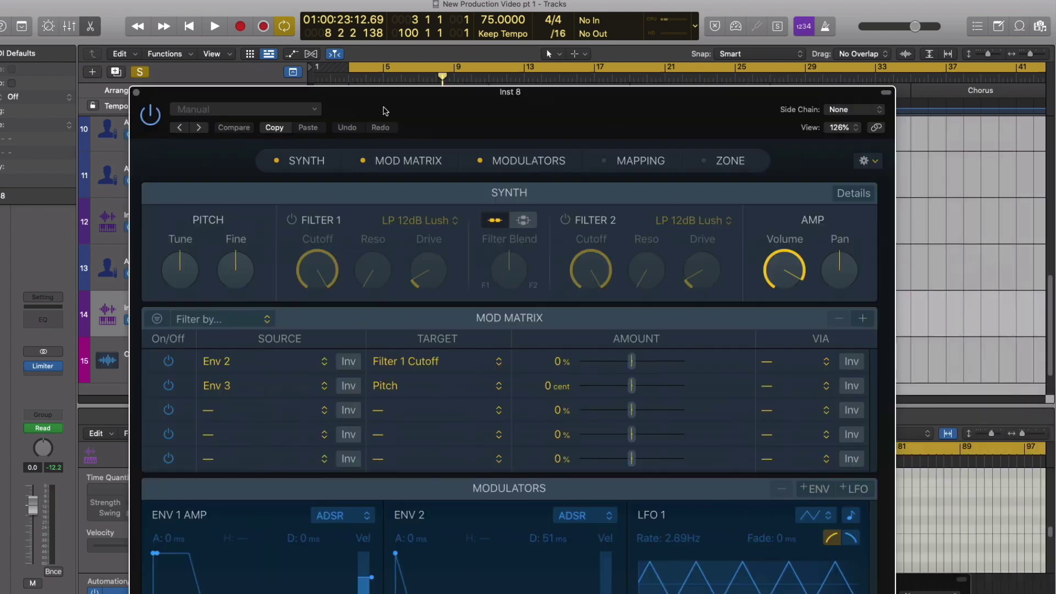
drag(555, 169, 388, 57)
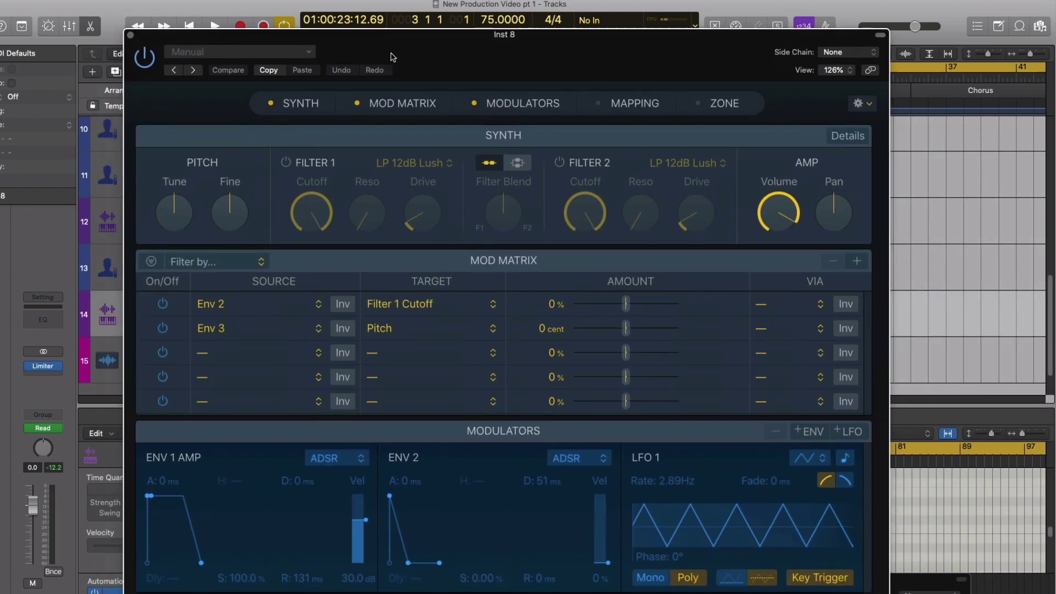
Show only the Zone pane by hiding Synth, Mod Matrix and Modulators, and audition the recorded sample.
click(694, 104)
click(463, 106)
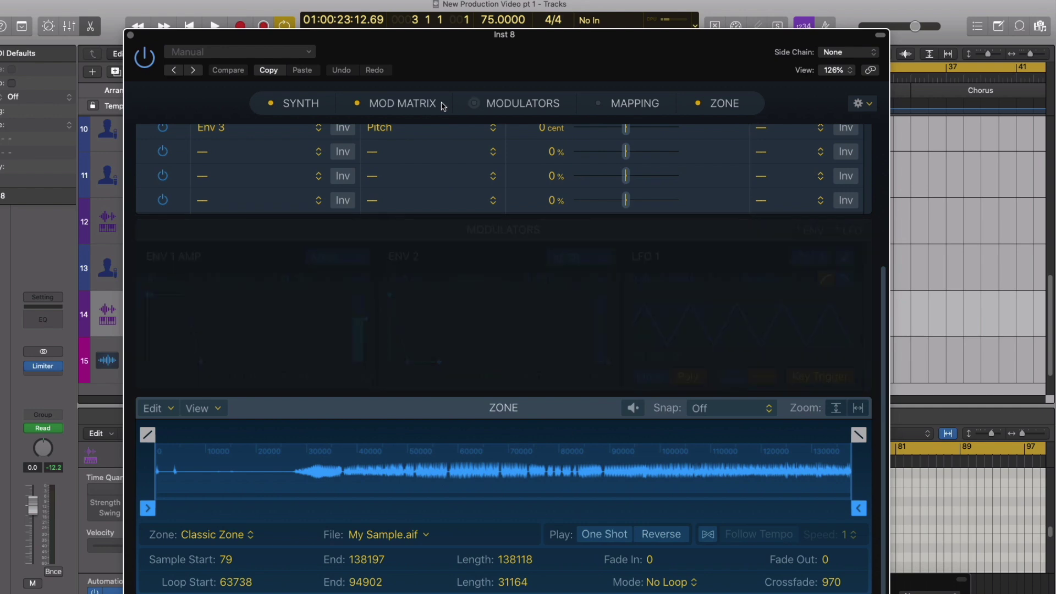
click(357, 104)
click(271, 104)
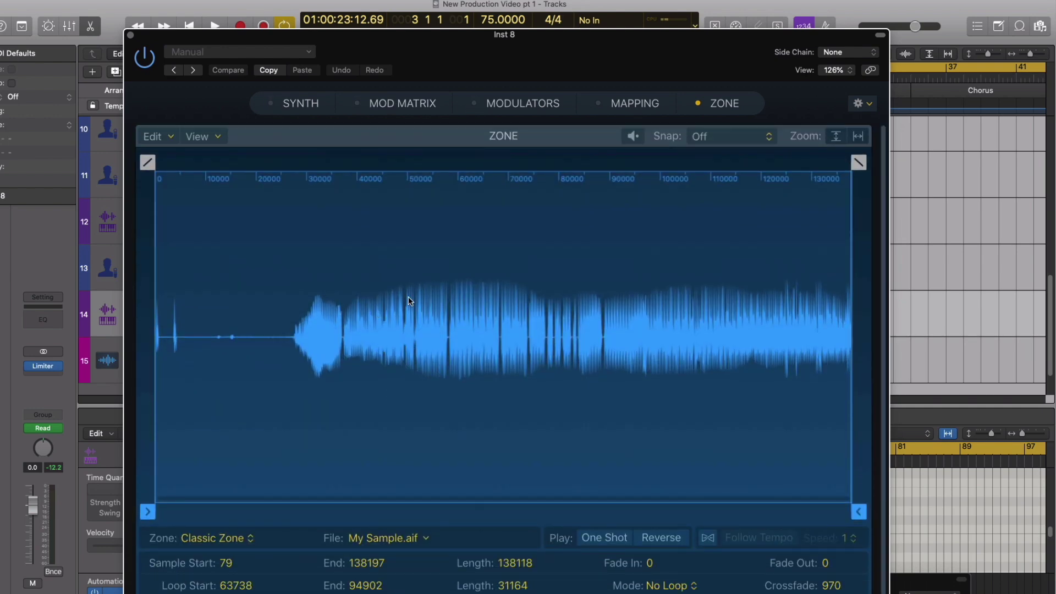
click(633, 137)
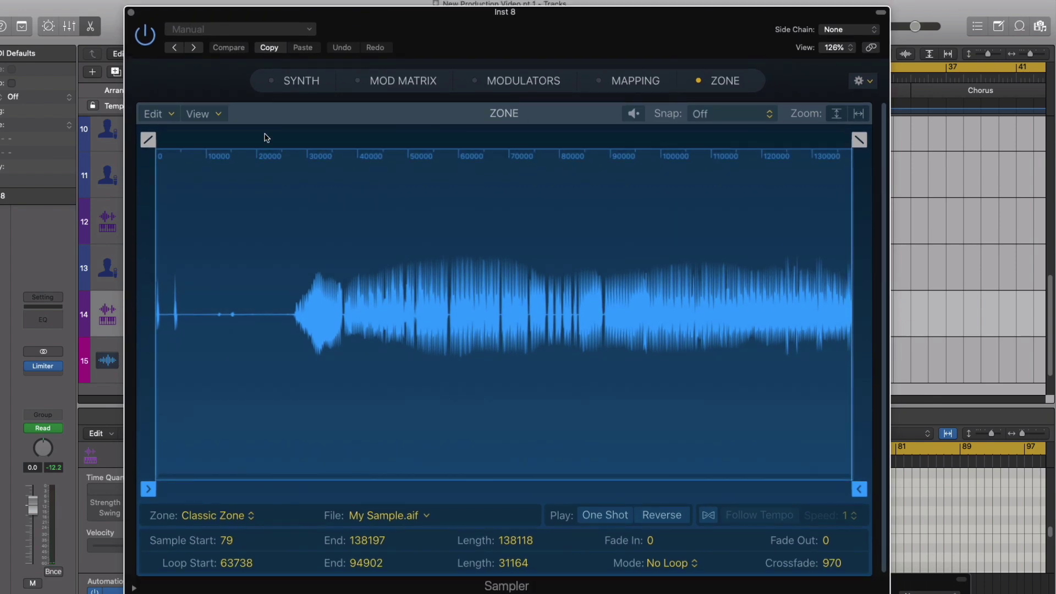
Retune the recorded sample and move its sample start to 27076, just before the sound begins.
click(156, 115)
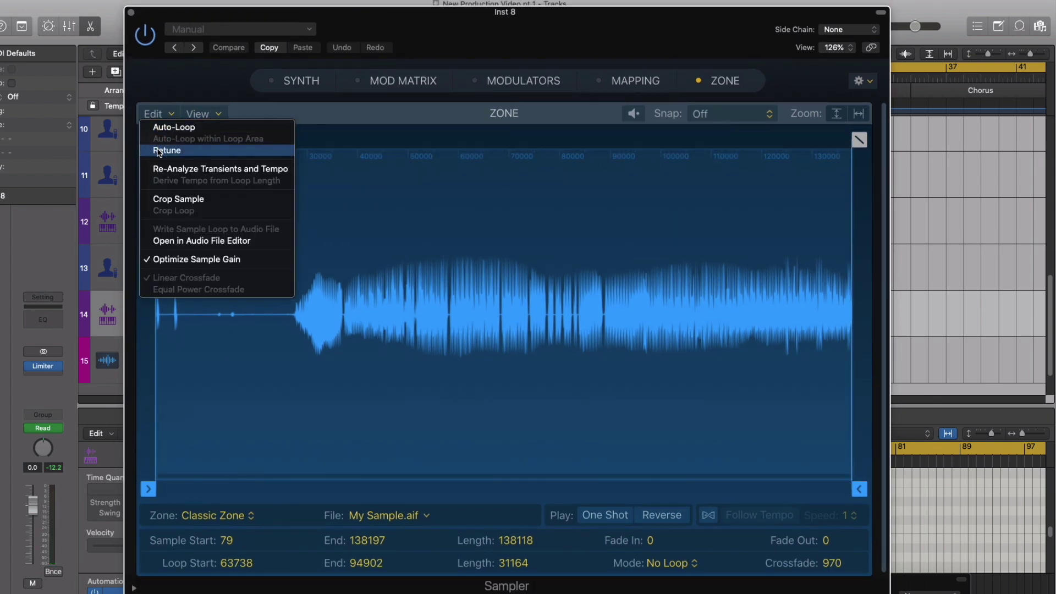
click(158, 149)
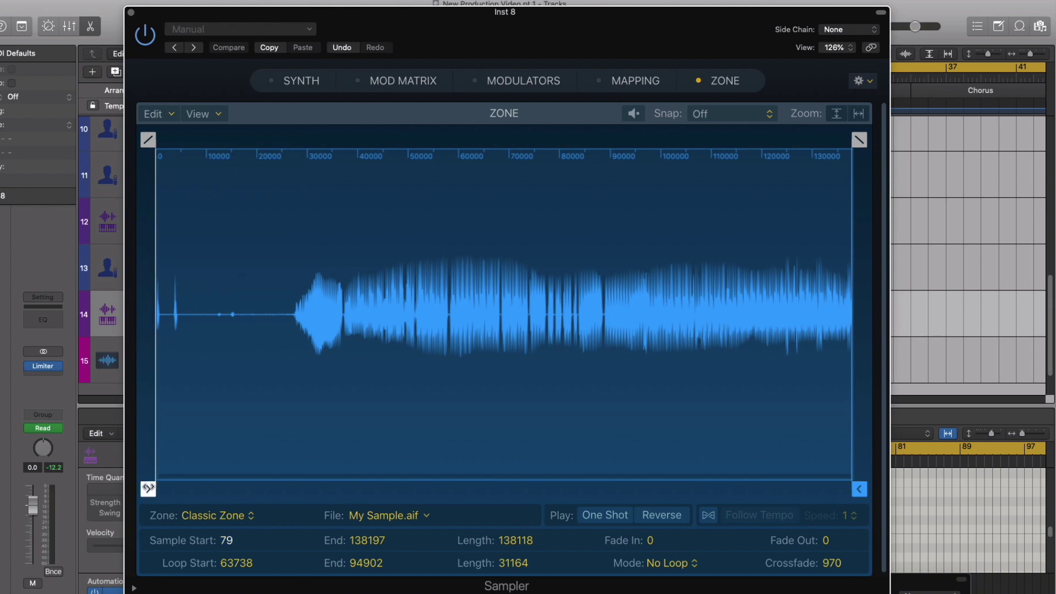
drag(148, 489, 291, 481)
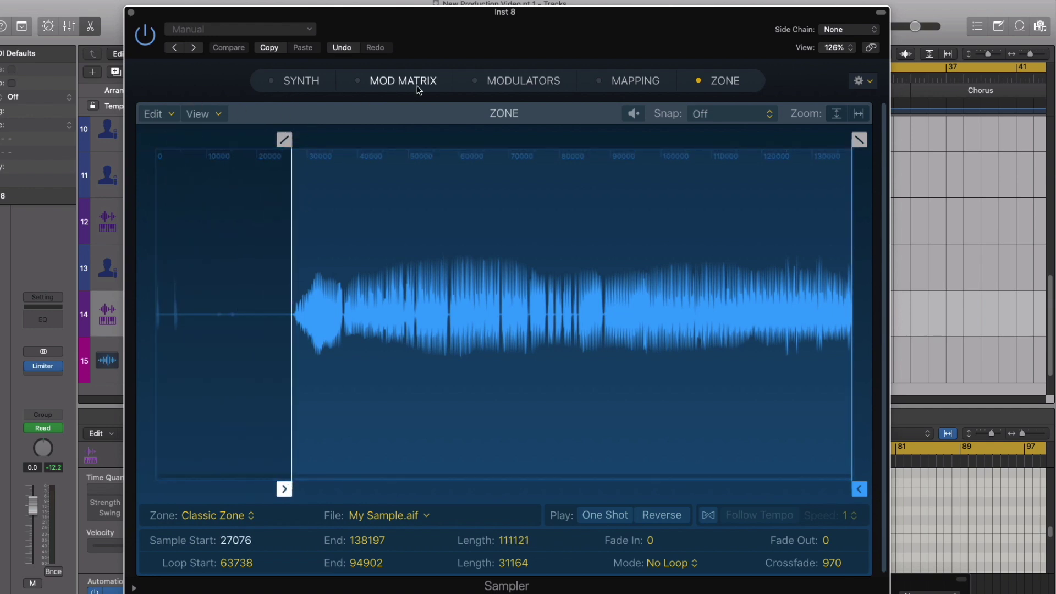
Show the Mapping pane as a zone list and audition the trimmed sample.
click(633, 81)
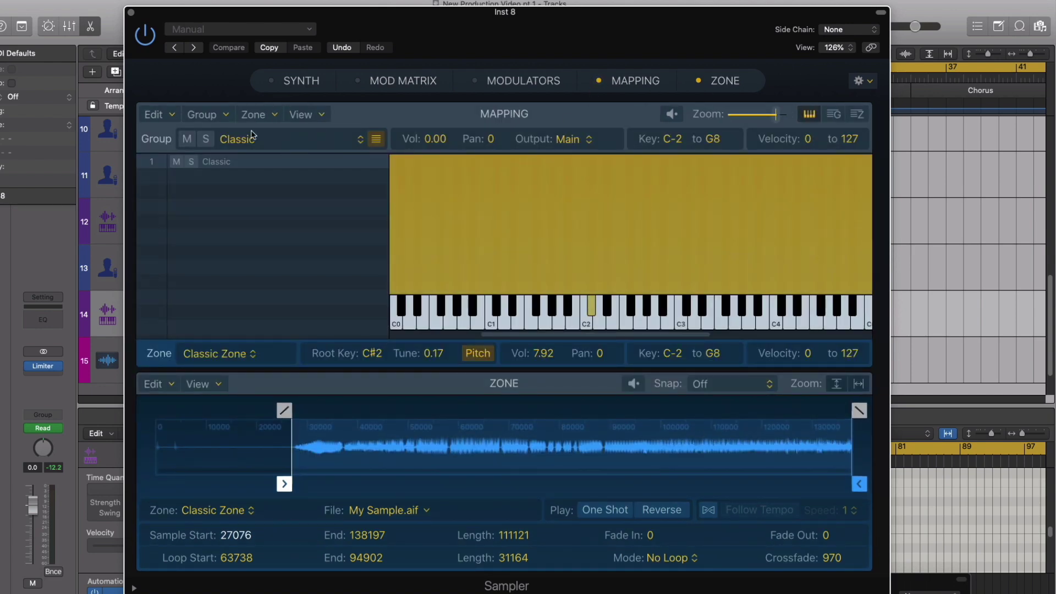
click(855, 115)
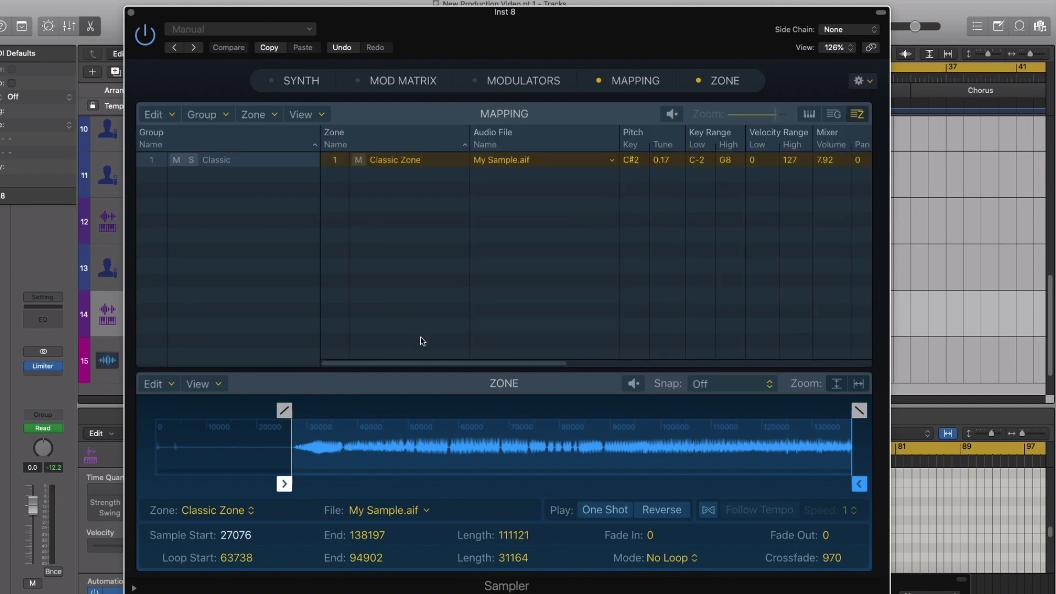
click(633, 384)
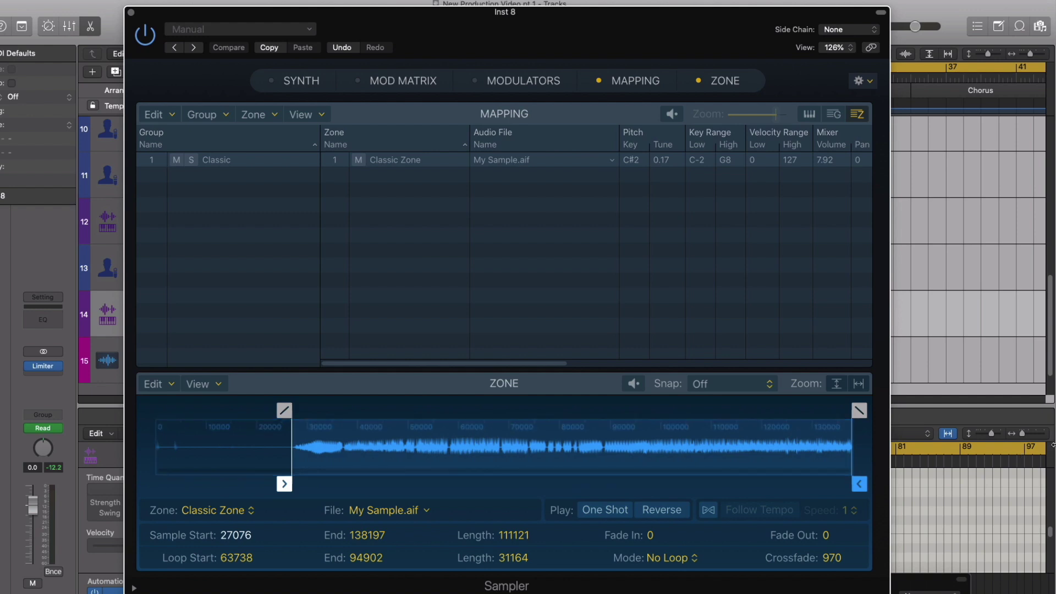
Try adjusting the fade-out at the end of the sample and leave it at 0.
drag(859, 410, 936, 412)
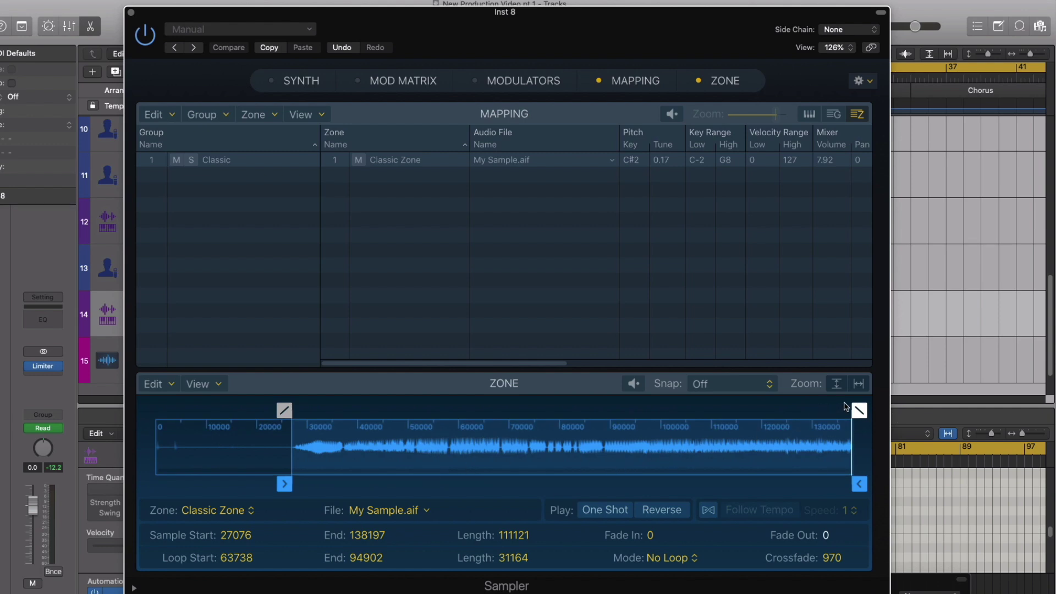
mouse_move(858, 409)
mouse_down()
mouse_move(330, 411)
mouse_move(860, 410)
mouse_up()
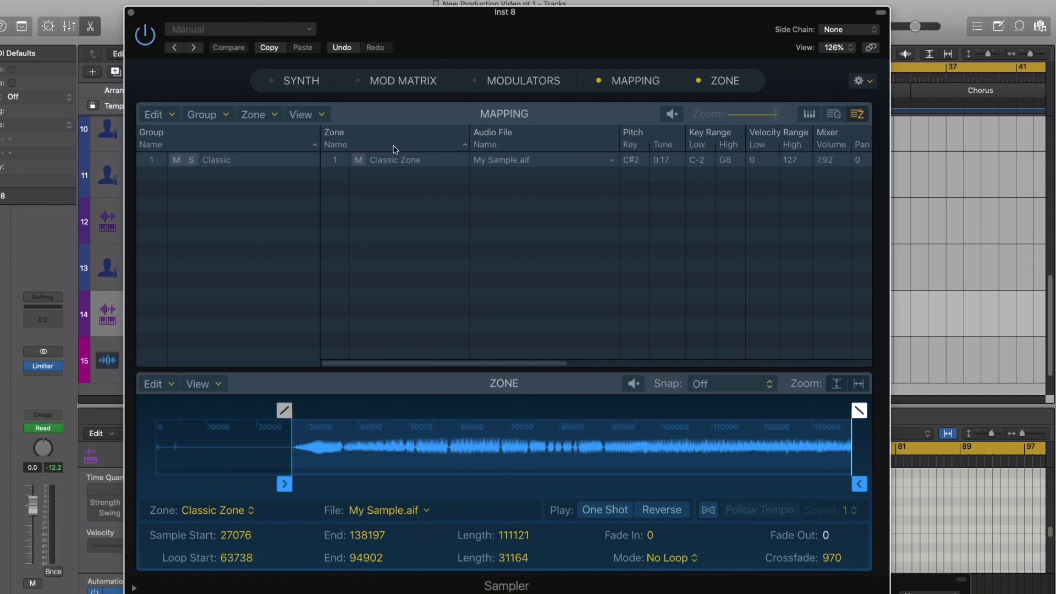
drag(445, 30, 466, 36)
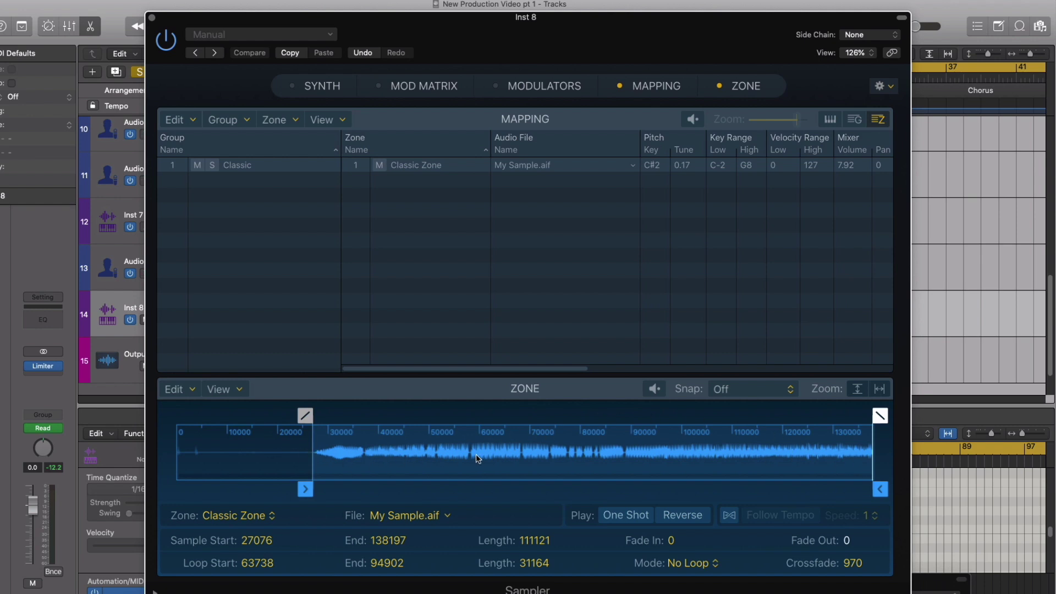
Enable Flex for the zone and toggle Follow Tempo on and back off.
click(729, 516)
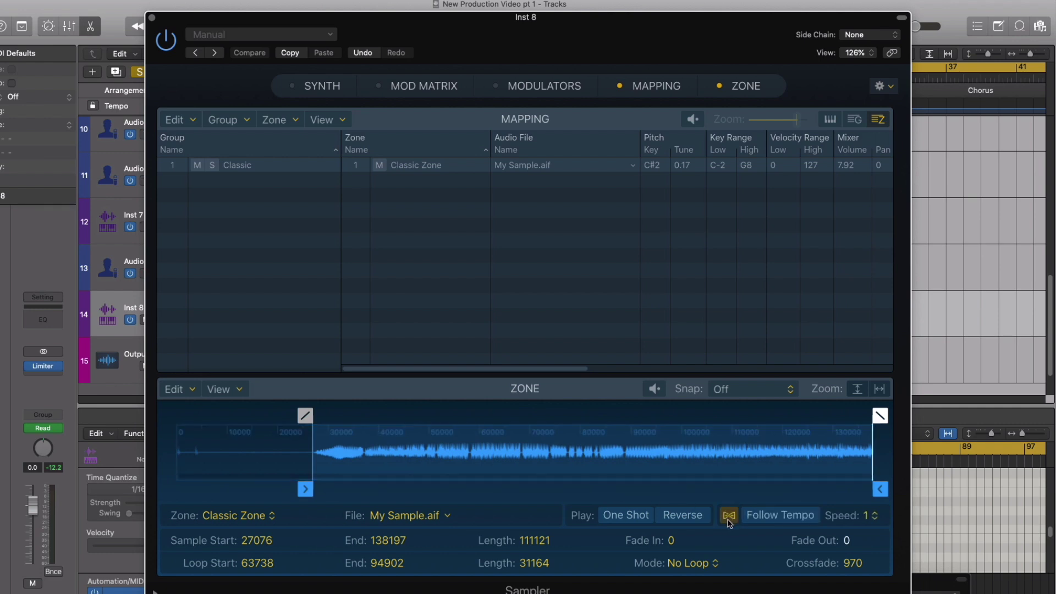
click(781, 516)
click(781, 517)
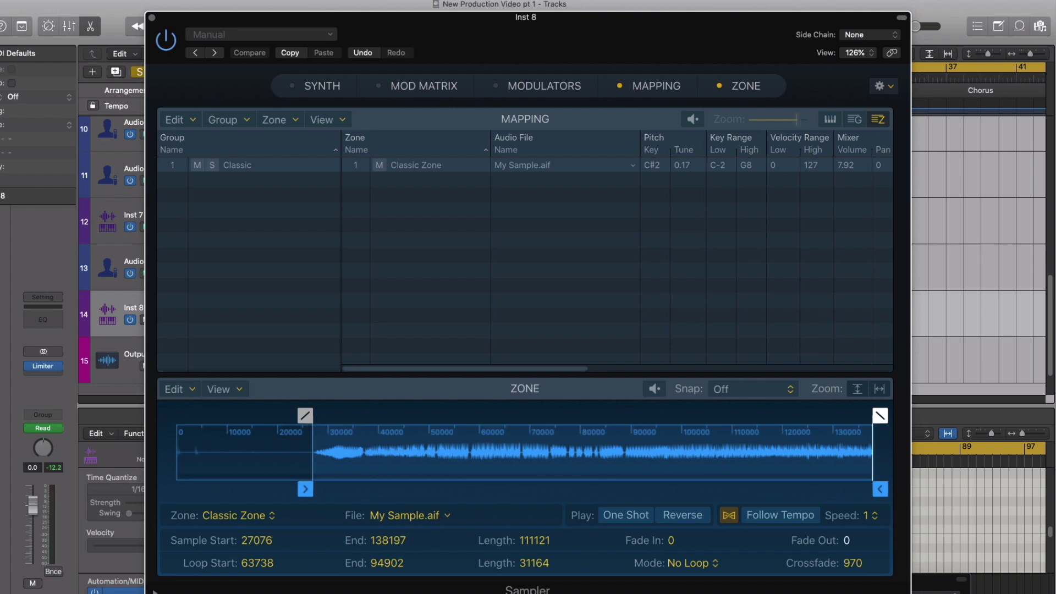
Check the zone's display unit options, then re-analyze the sample's transients and tempo and retune it.
click(223, 391)
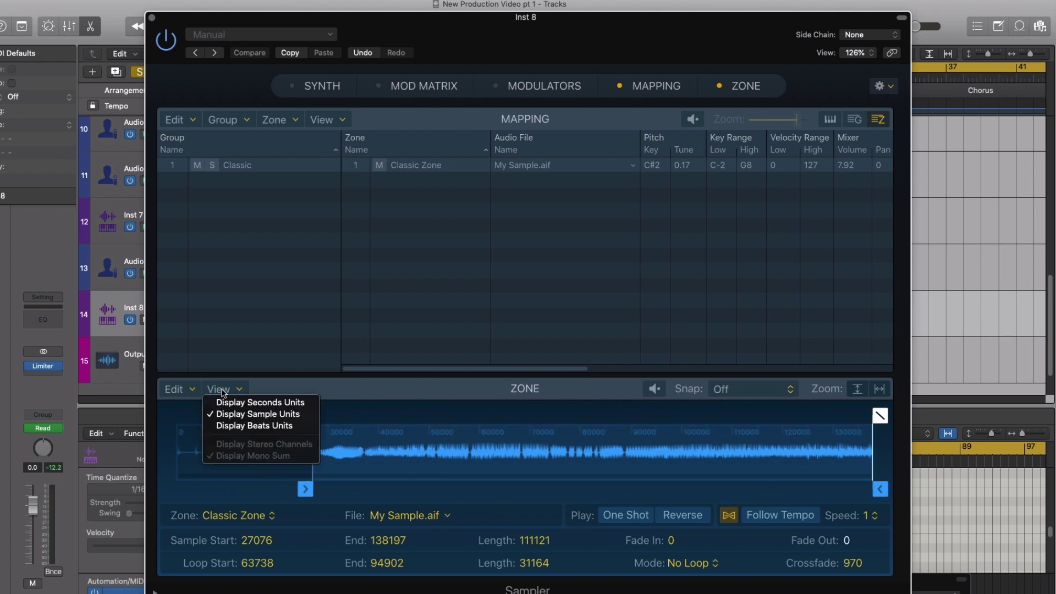
click(192, 390)
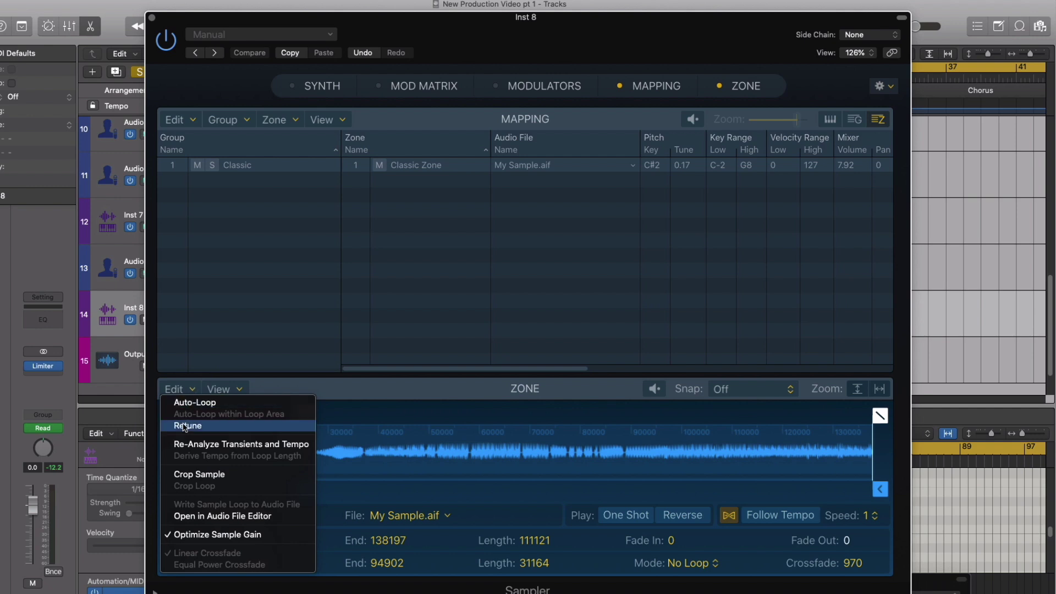
click(188, 452)
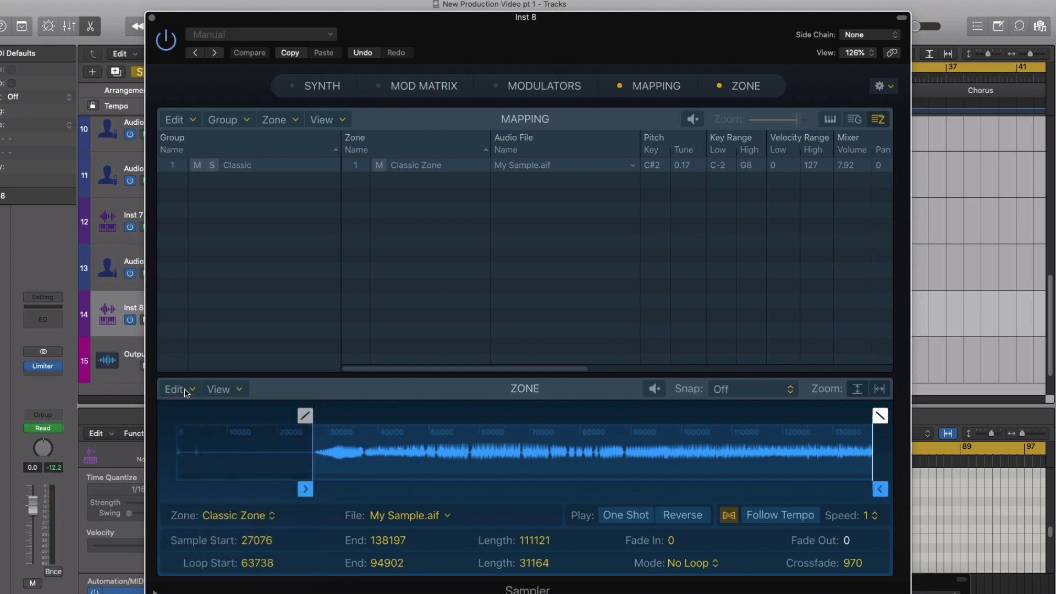
click(186, 391)
click(187, 427)
Audition the sample from the Zone pane, stop playback and shift the Sampler window slightly aside.
click(652, 390)
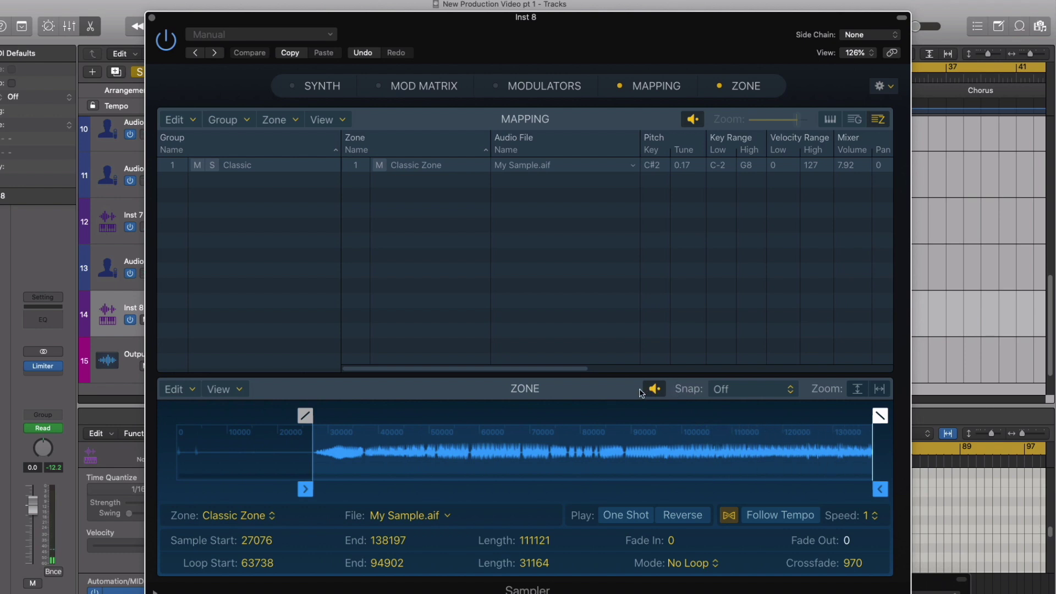
click(650, 389)
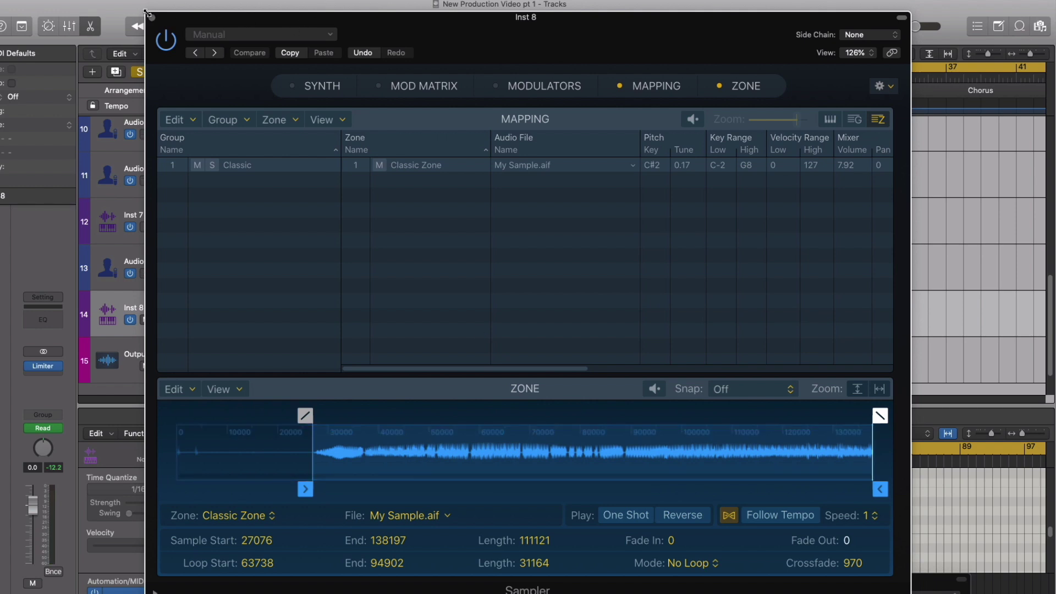
drag(385, 16, 352, 16)
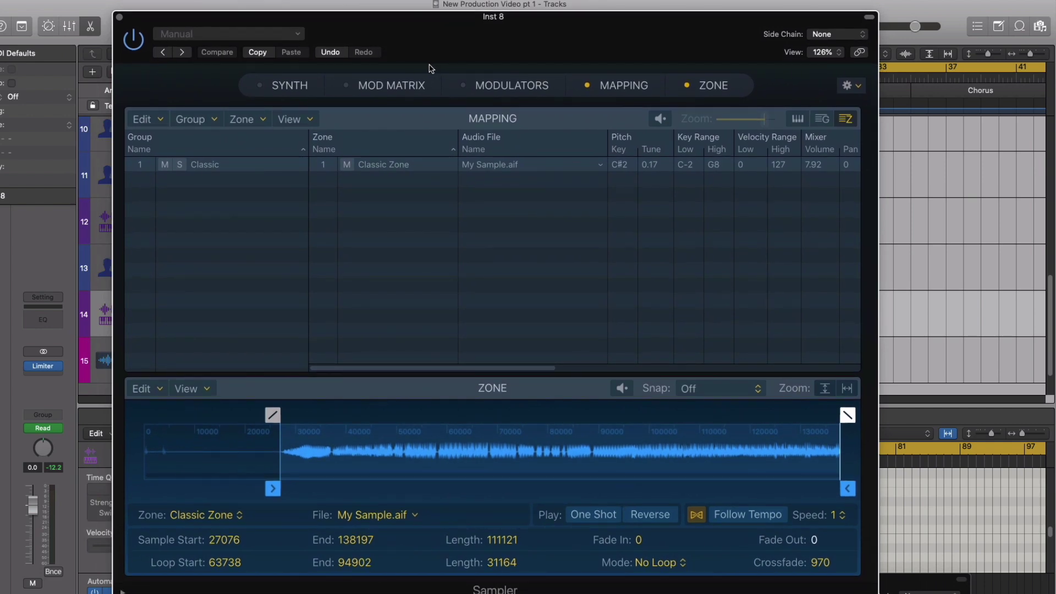